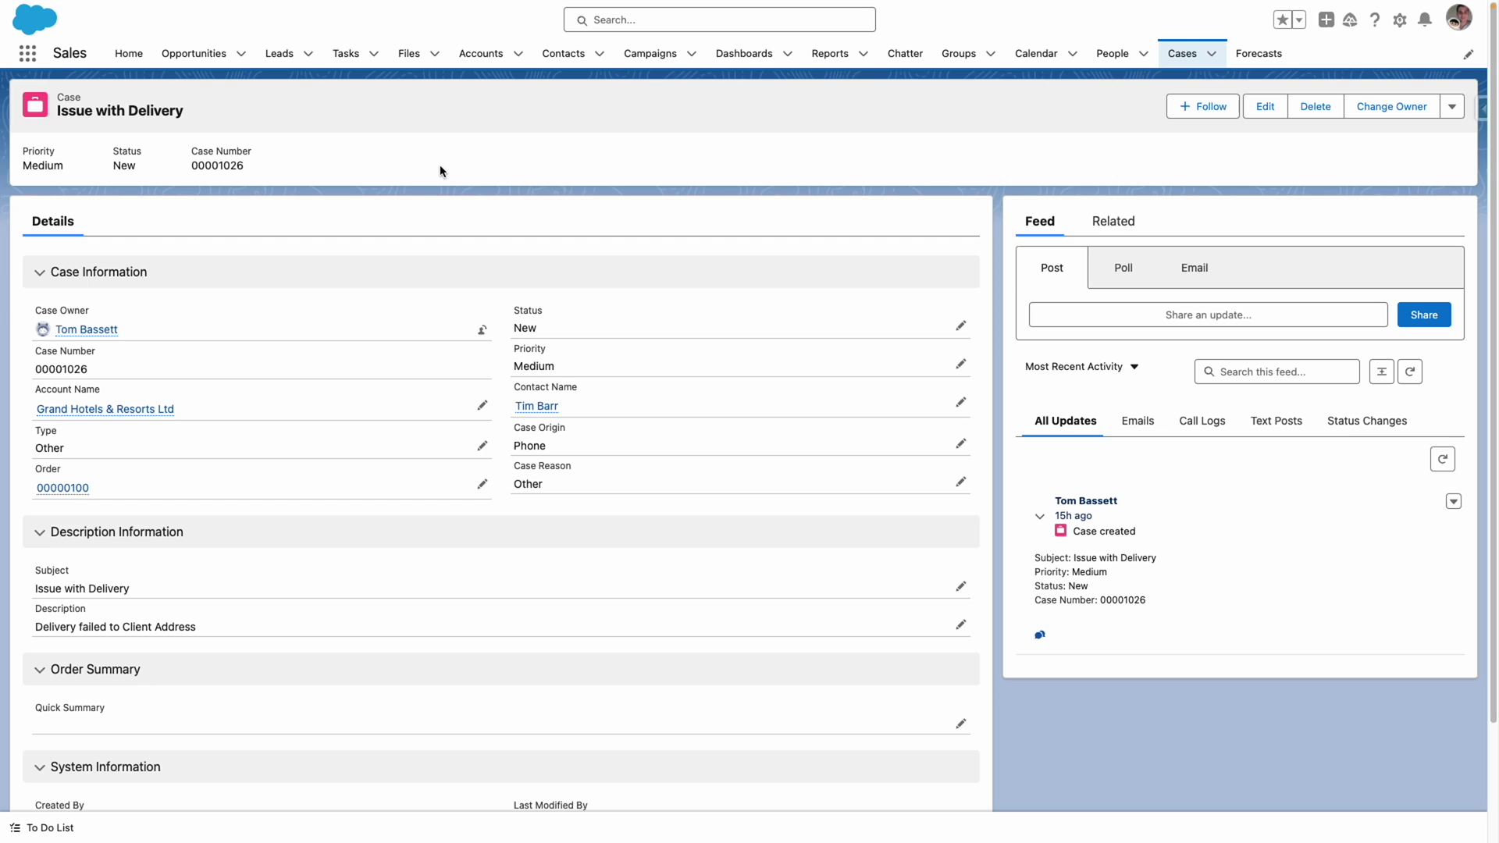
Open Order 00000100 from the Issue with Delivery case's Order link.
{"action": "mouse_move", "coordinate": [80, 488]}
{"action": "left_click", "coordinate": [64, 488]}
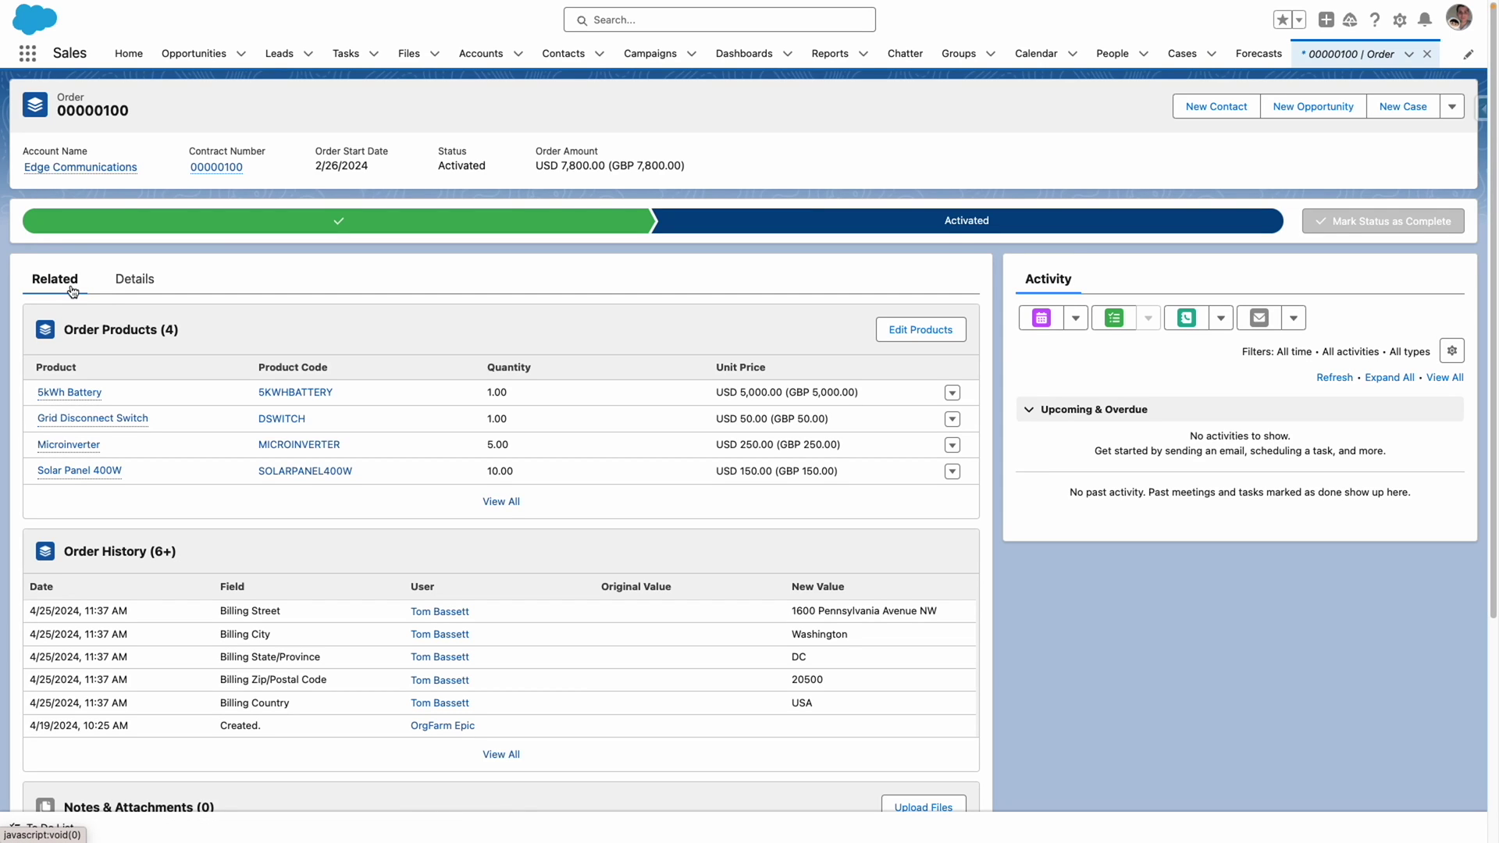
Go to Prompt Builder in Setup via Quick Find 'prompt' and start a new prompt template.
{"action": "left_click", "coordinate": [1399, 20]}
{"action": "left_click", "coordinate": [1333, 58]}
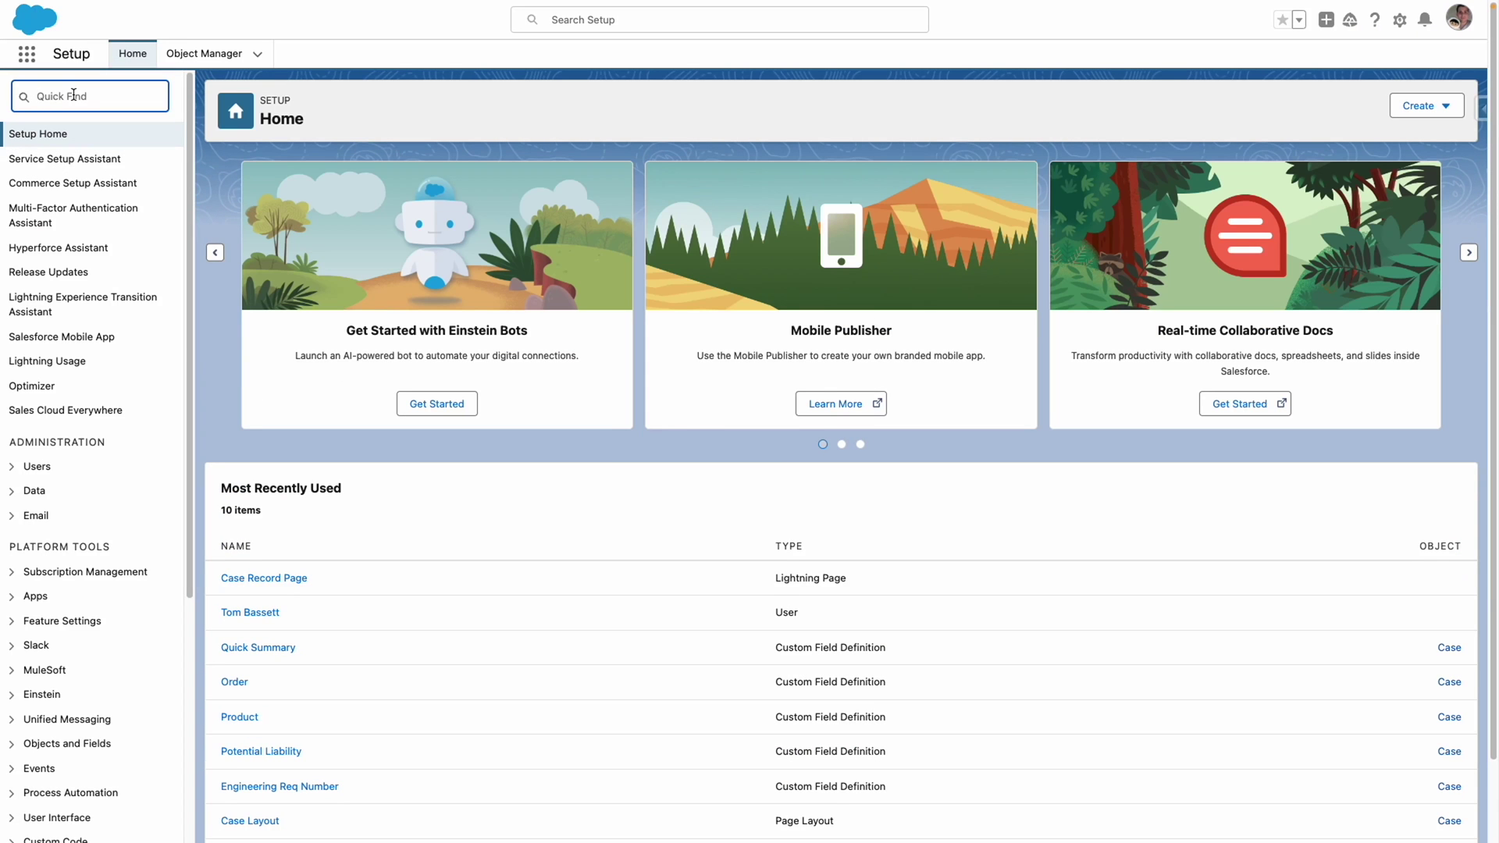
{"action": "type", "text": "prompt"}
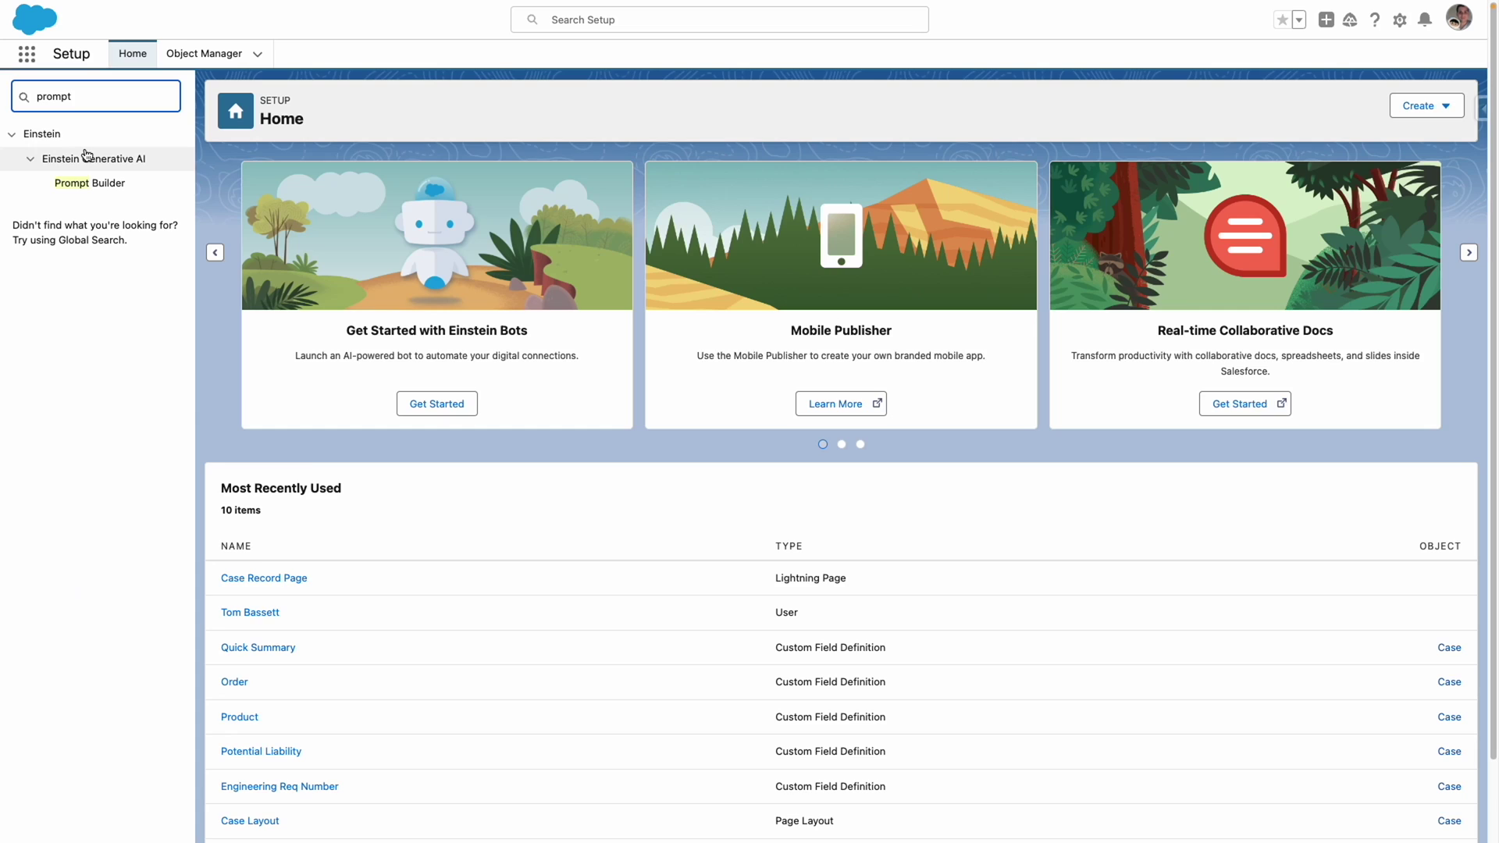
{"action": "left_click", "coordinate": [90, 183]}
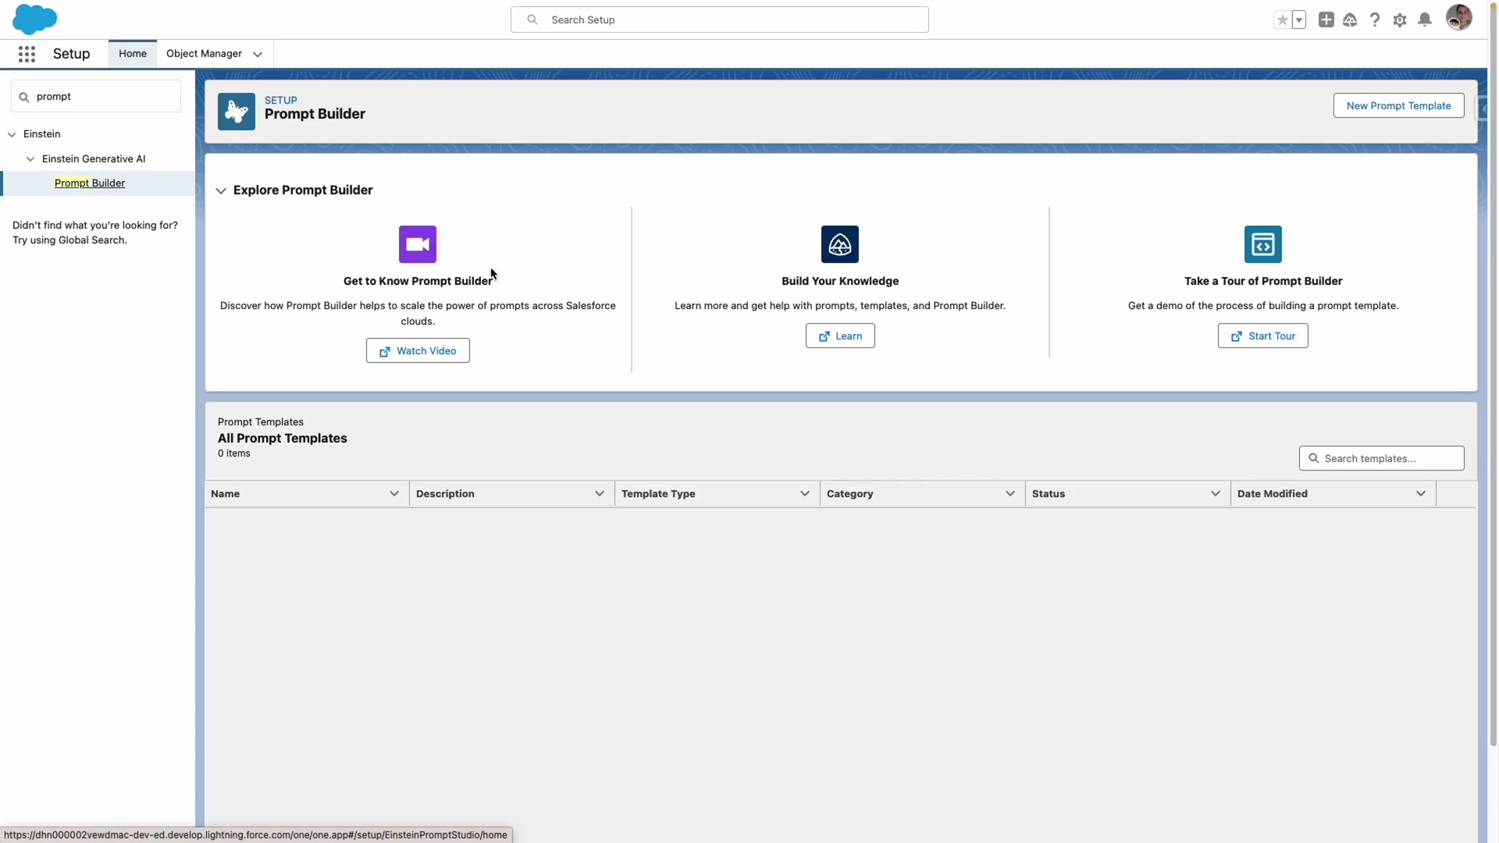
{"action": "left_click", "coordinate": [1388, 108]}
Set the template type to Field Generation targeting the Case object's Quick Summary field.
{"action": "left_click", "coordinate": [632, 362]}
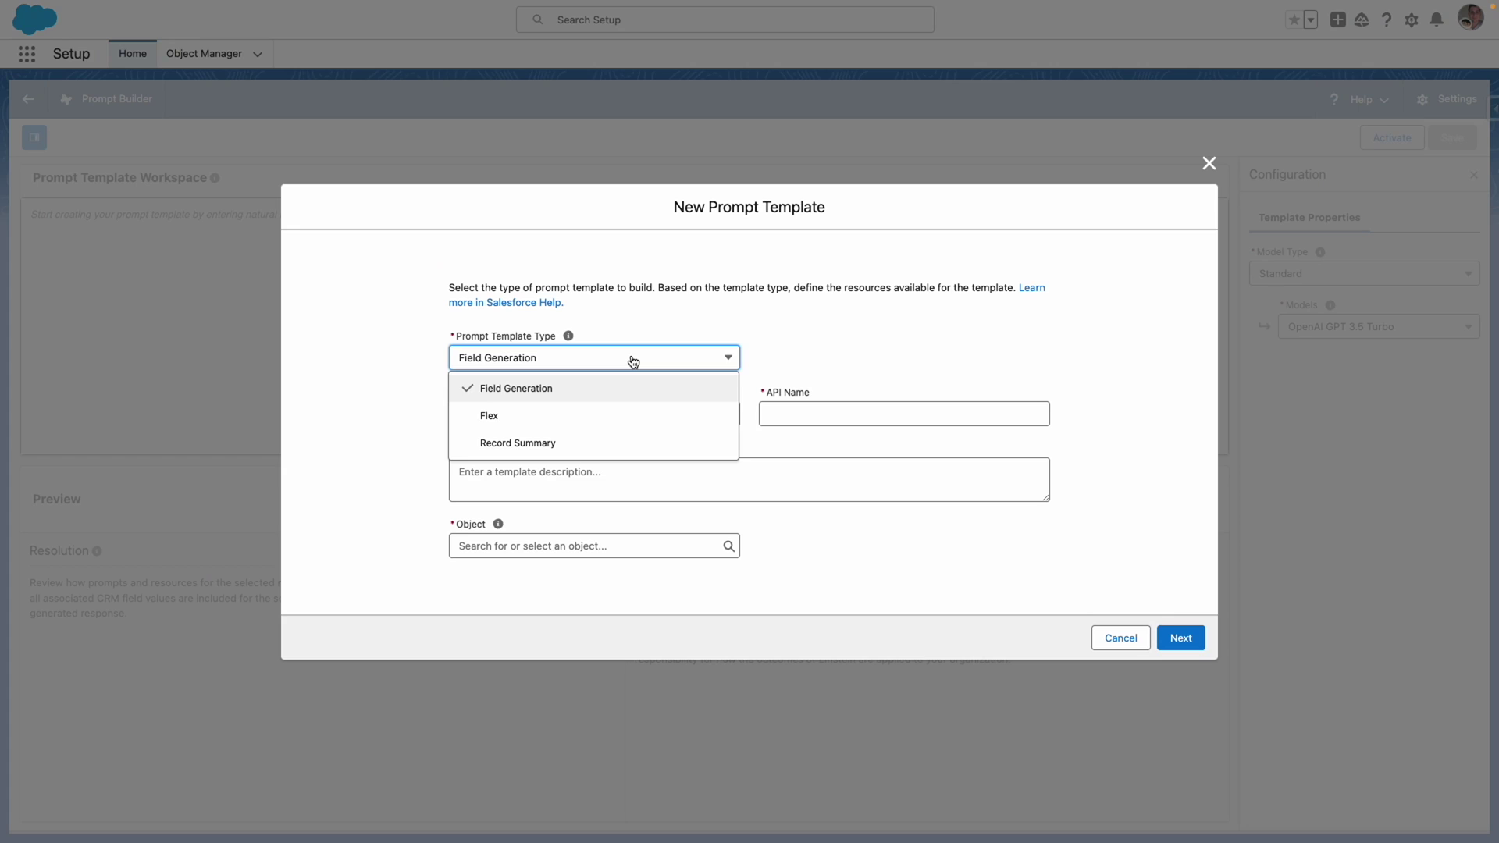
{"action": "left_click", "coordinate": [632, 361]}
{"action": "left_click", "coordinate": [832, 353]}
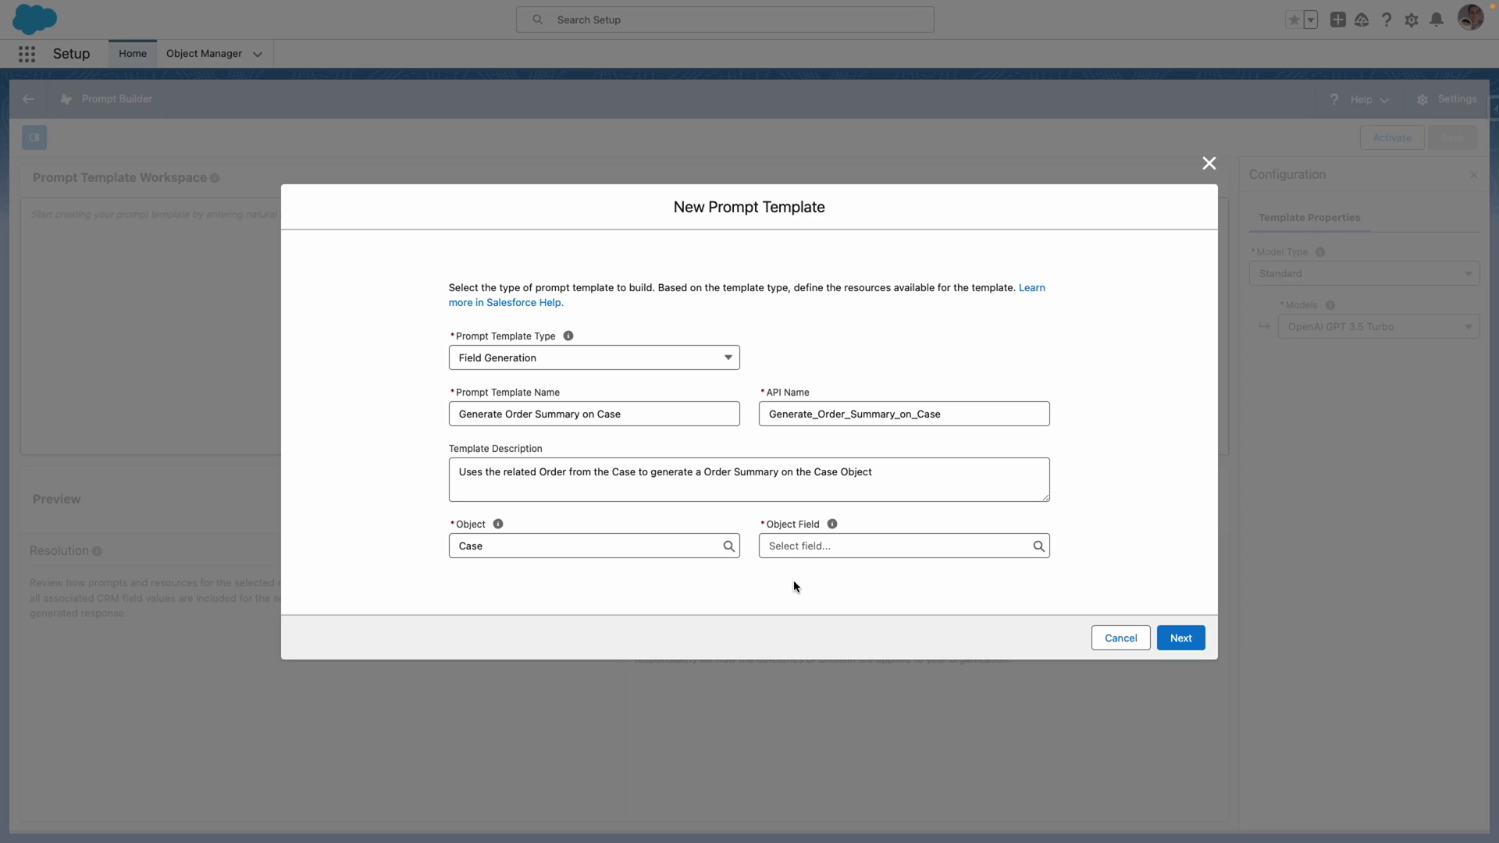
{"action": "left_click", "coordinate": [802, 550]}
{"action": "left_click", "coordinate": [811, 578]}
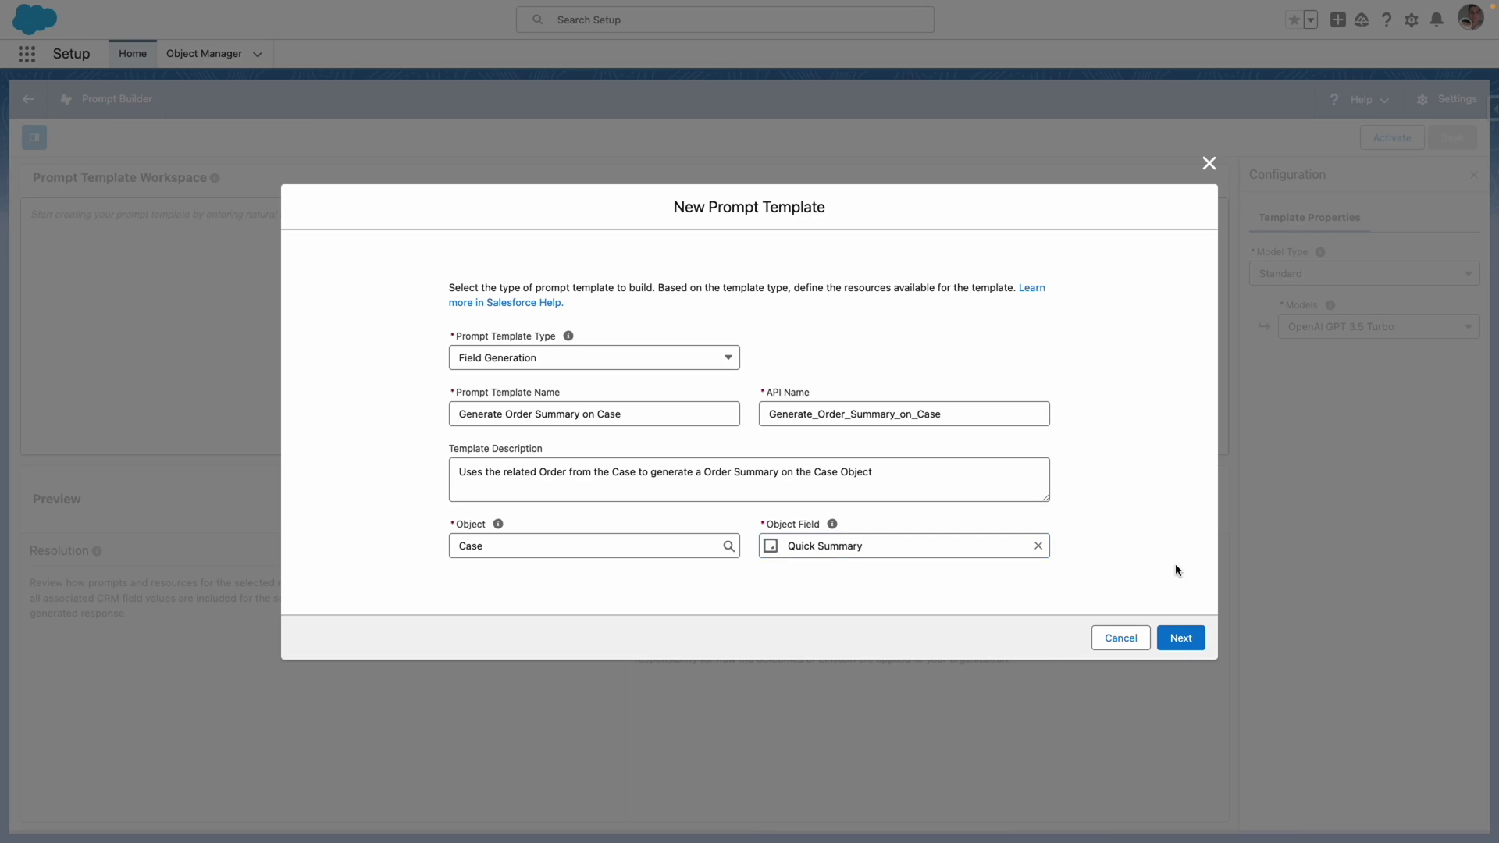
Create the template and paste the request to briefly summarize the related Order Items and Products.
{"action": "left_click", "coordinate": [1178, 638]}
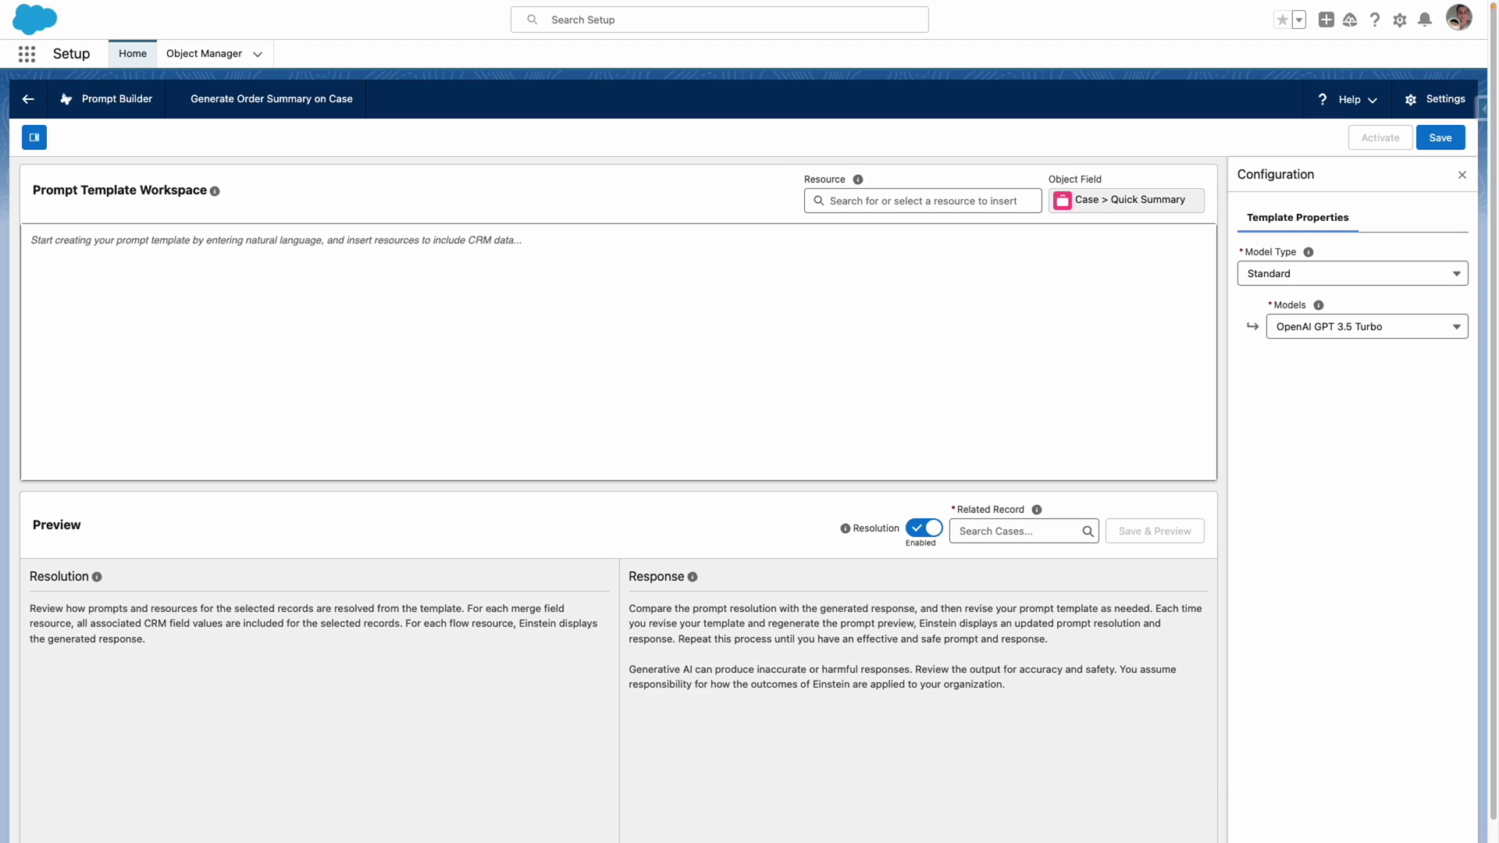
{"action": "left_click", "coordinate": [240, 268]}
{"action": "type", "text": "Please provide a brief summary of the related Order Items including information about the related Products using the"}
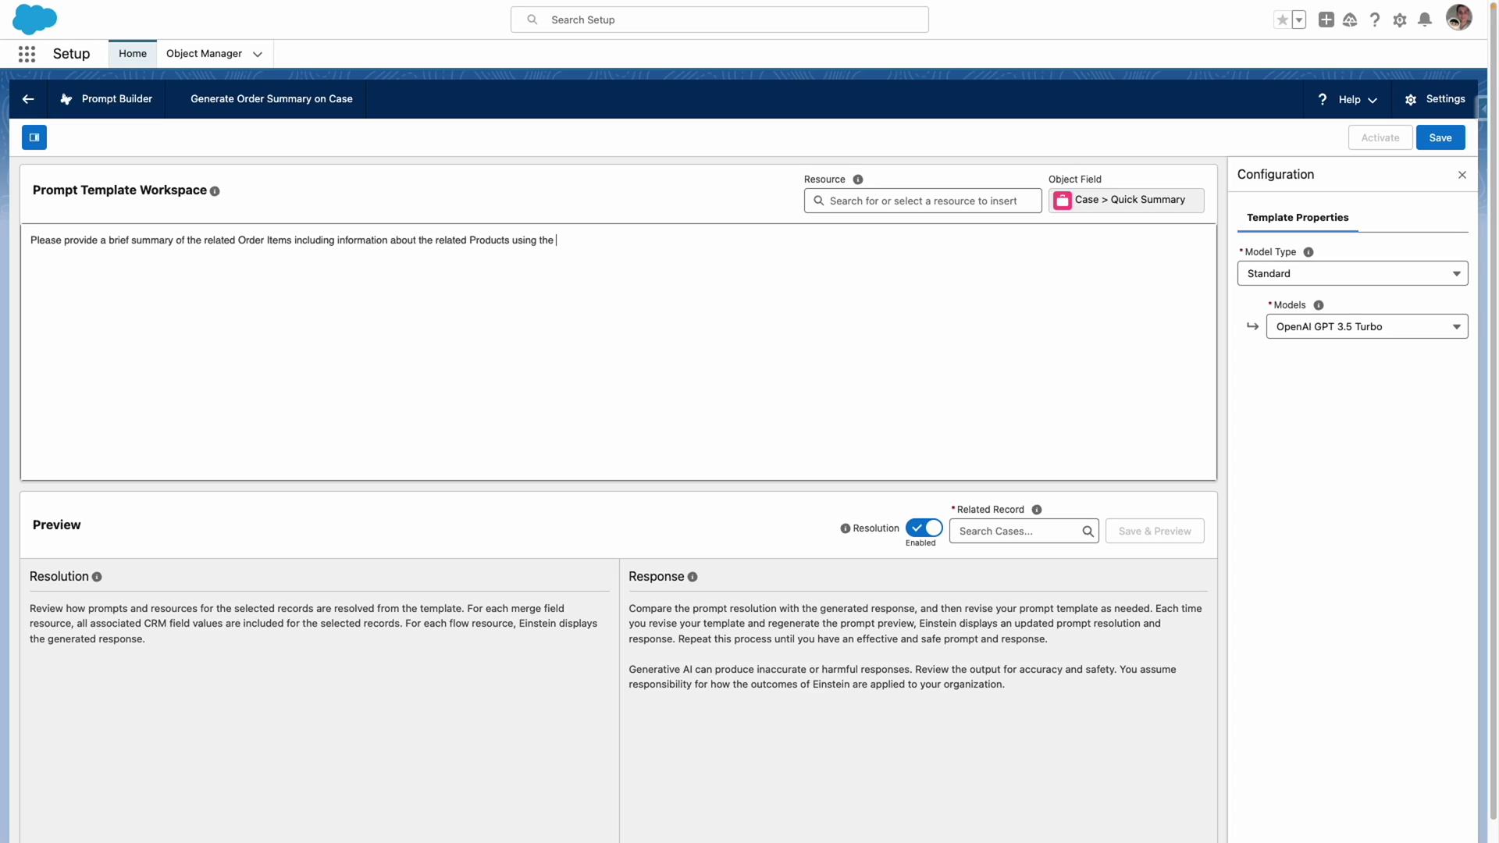
Insert the Case.Order__r.OrderItems merge field, then add 'Within the response include the Billing Address from the Order;'.
{"action": "left_click", "coordinate": [888, 201]}
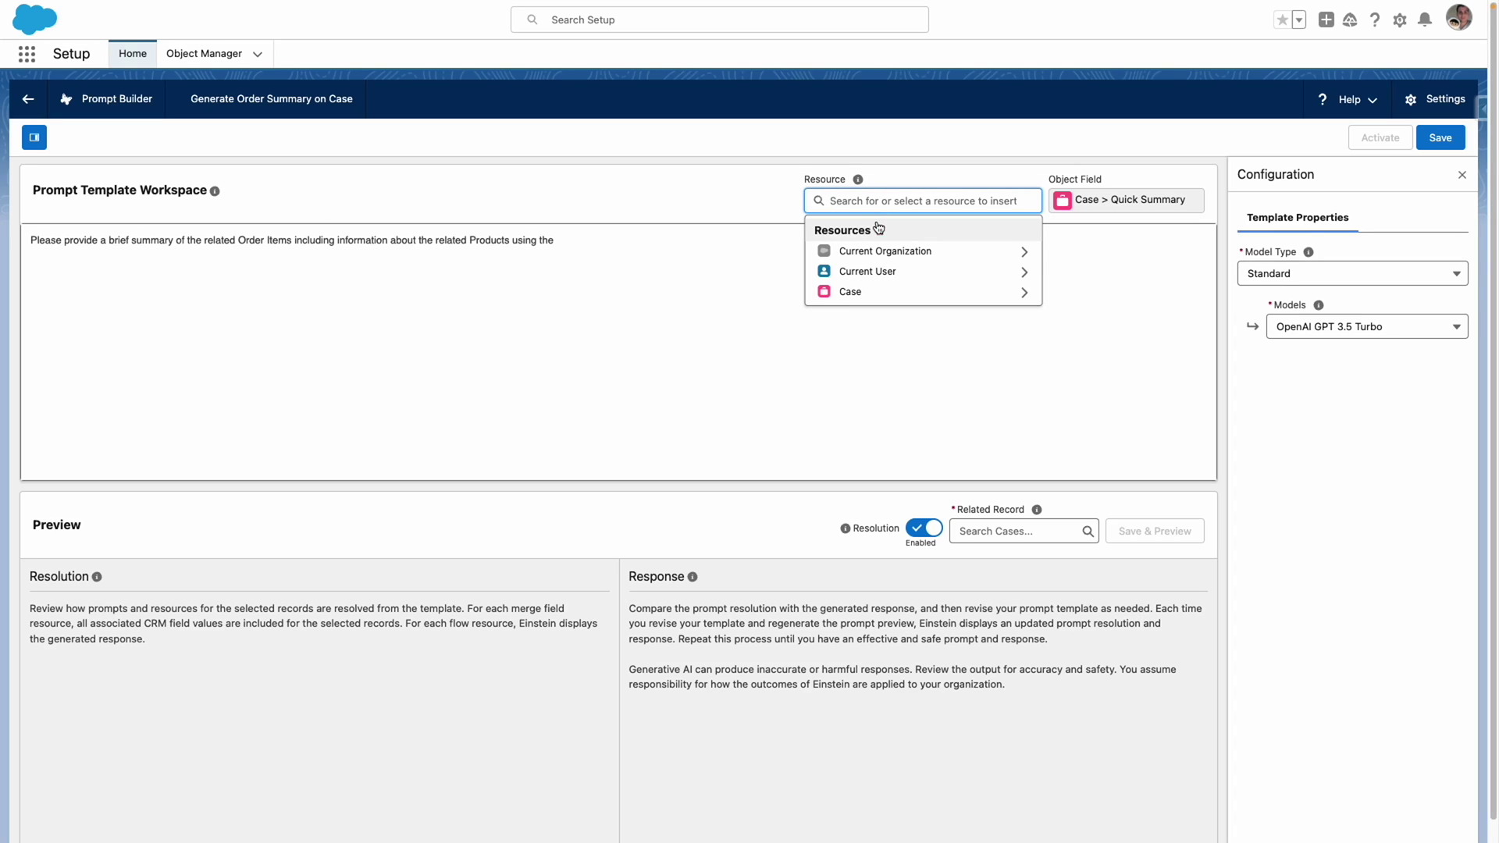
{"action": "left_click", "coordinate": [850, 292]}
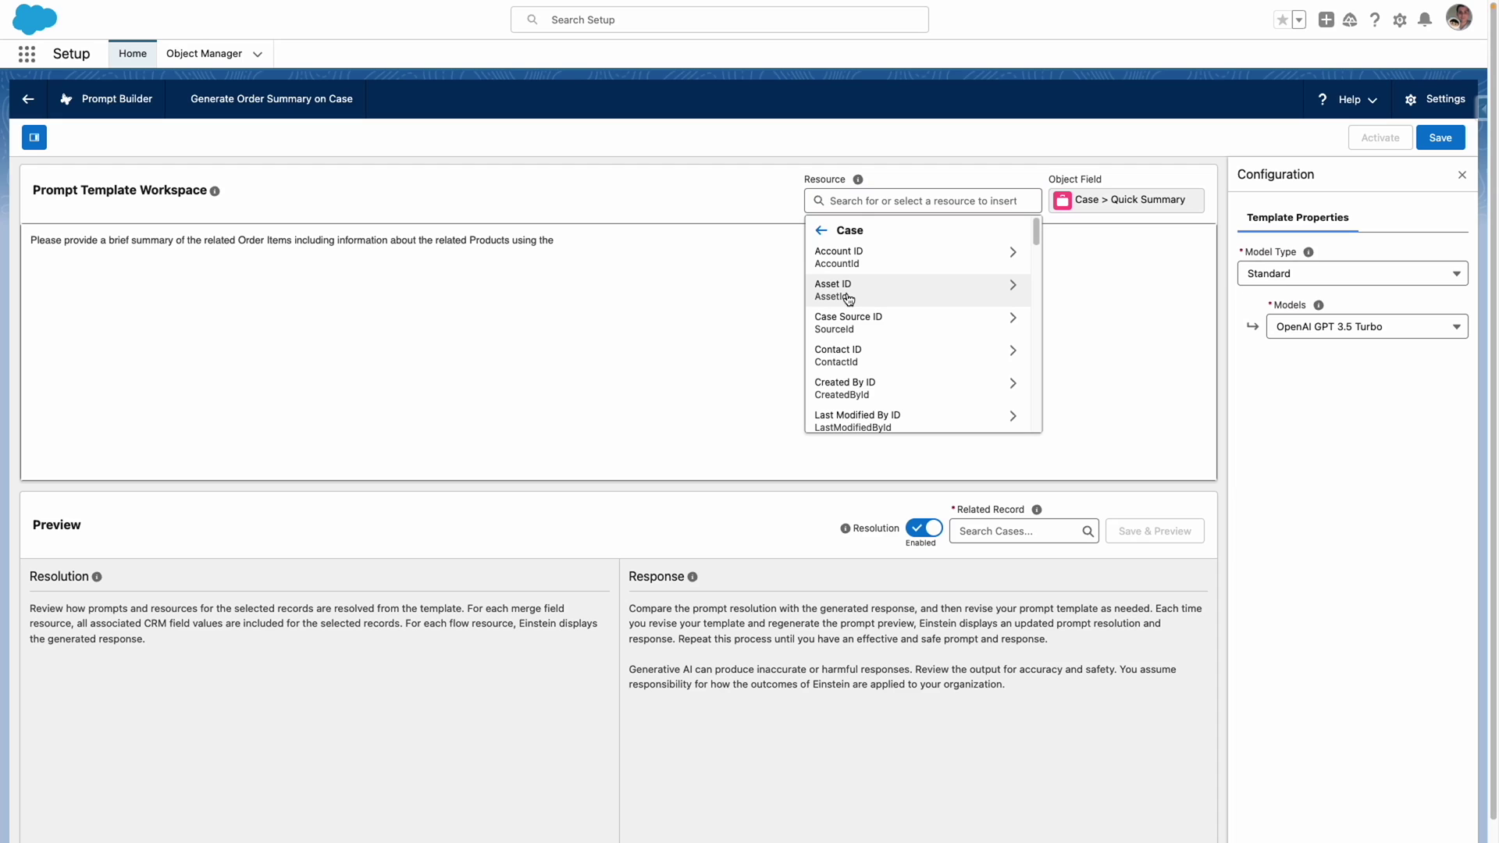
{"action": "scroll", "coordinate": [848, 298], "scroll_direction": "down", "scroll_amount": 4}
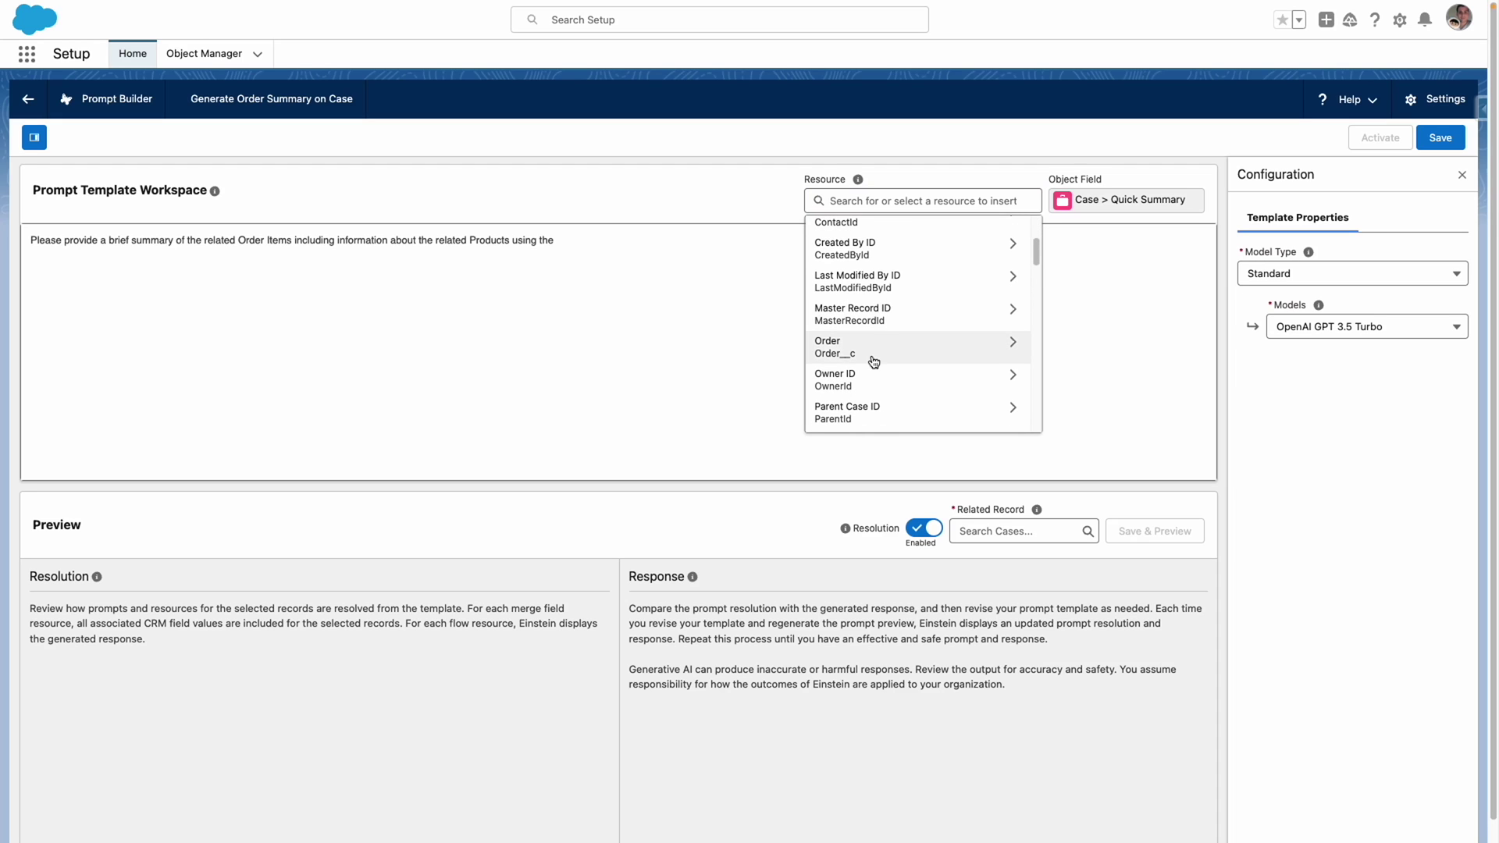
{"action": "left_click", "coordinate": [874, 354]}
{"action": "scroll", "coordinate": [905, 336], "scroll_direction": "down", "scroll_amount": 10}
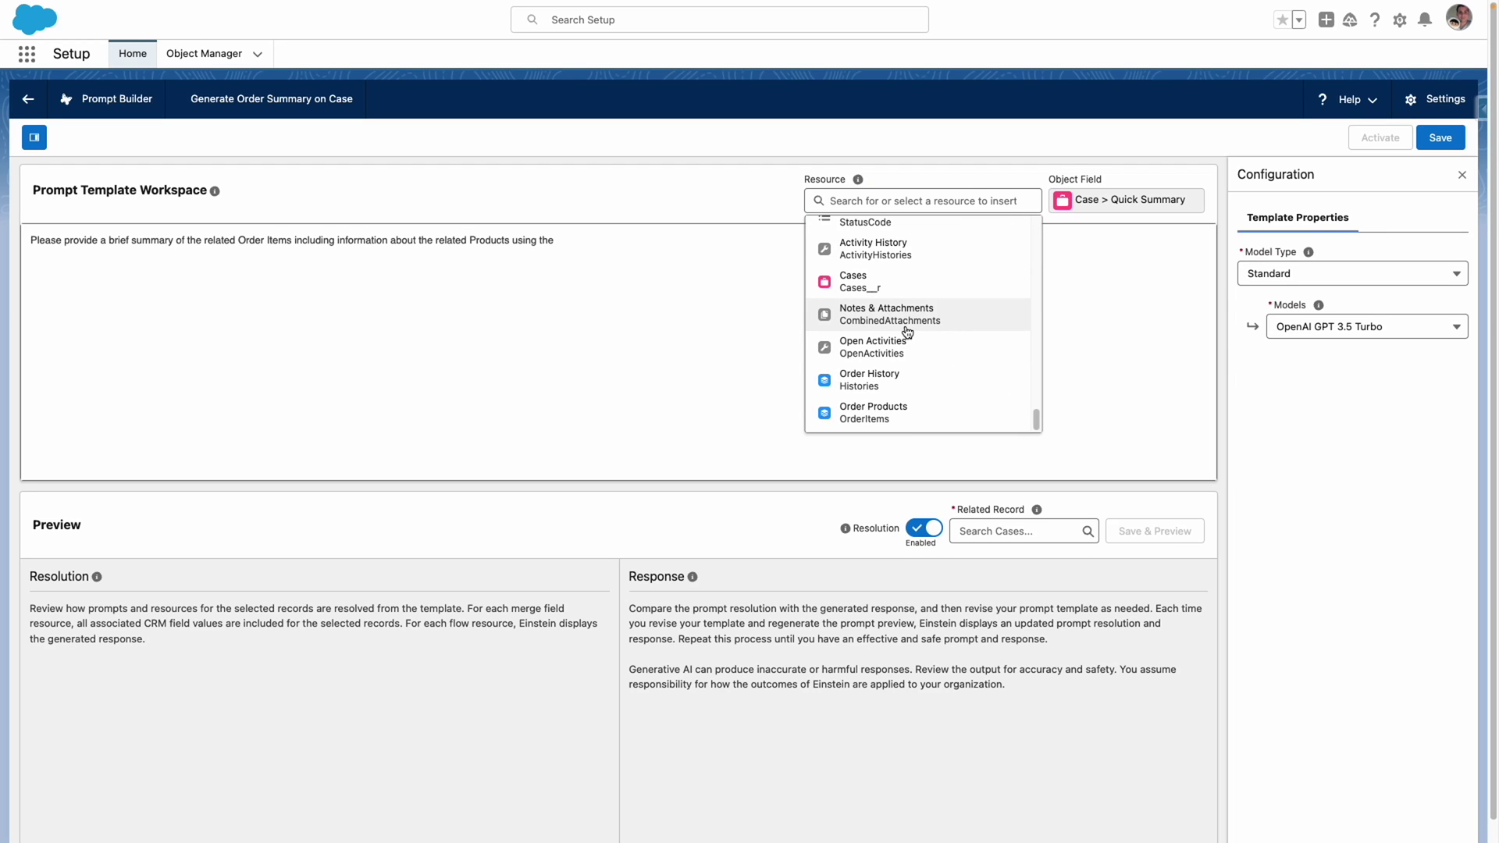
{"action": "scroll", "coordinate": [907, 333], "scroll_direction": "down", "scroll_amount": 1}
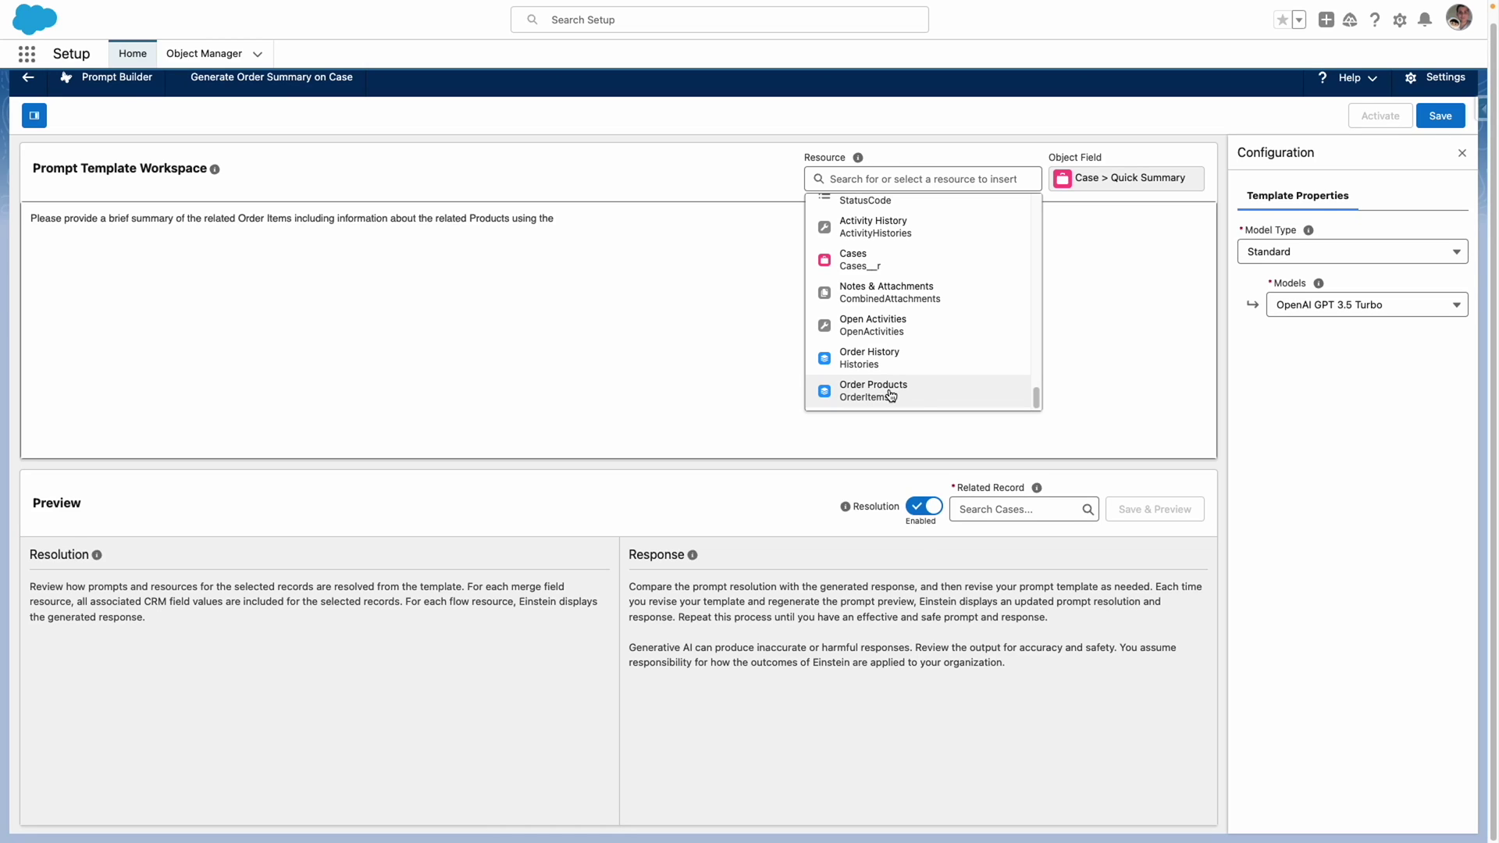
{"action": "left_click", "coordinate": [917, 394]}
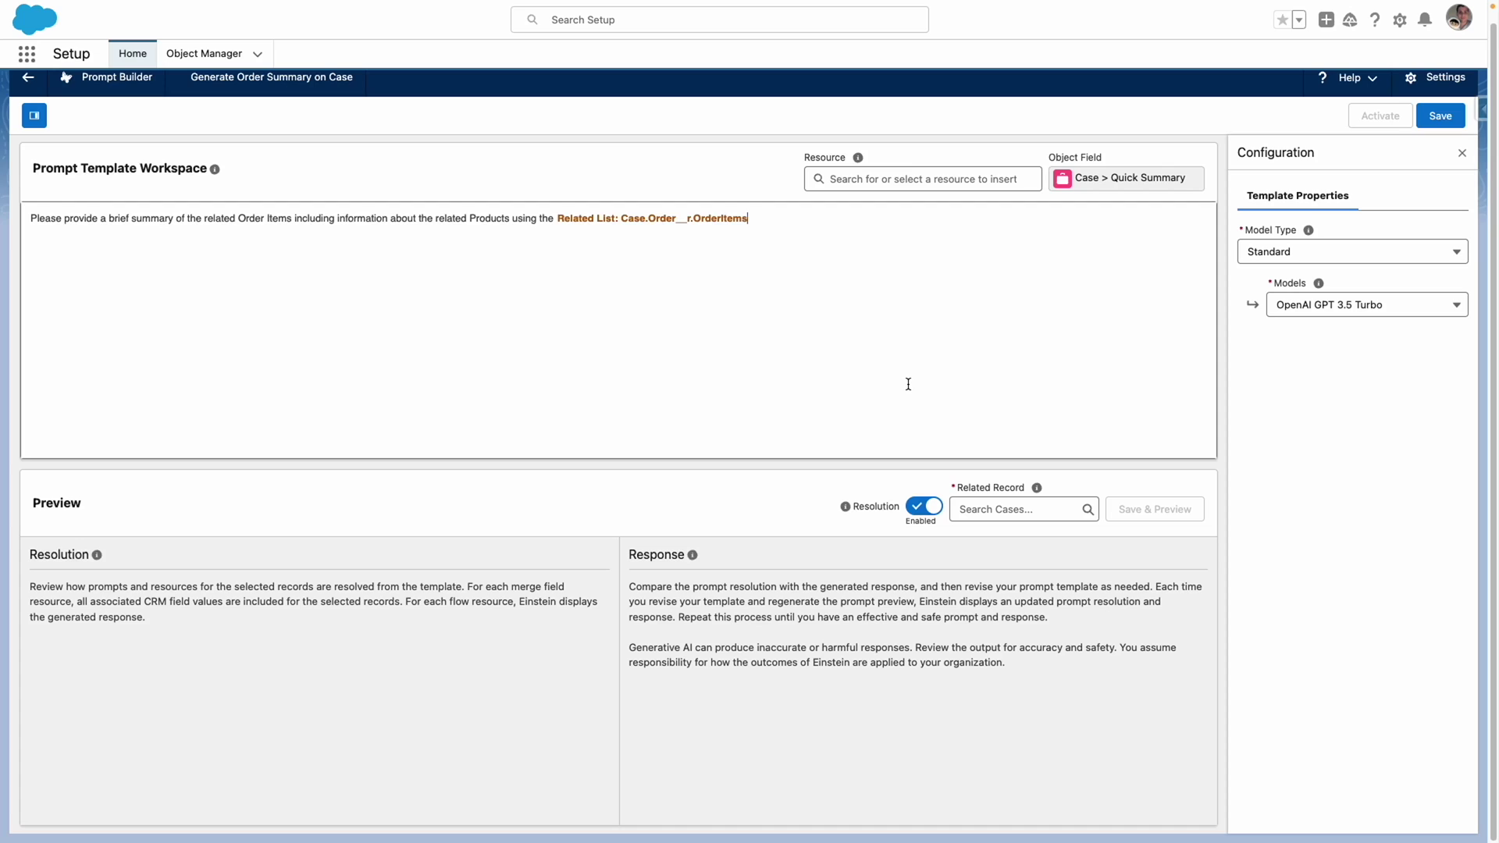
{"action": "key", "text": "Return"}
{"action": "key", "text": "Return"}
{"action": "type", "text": "Within the response include the Billing Address from the Order;"}
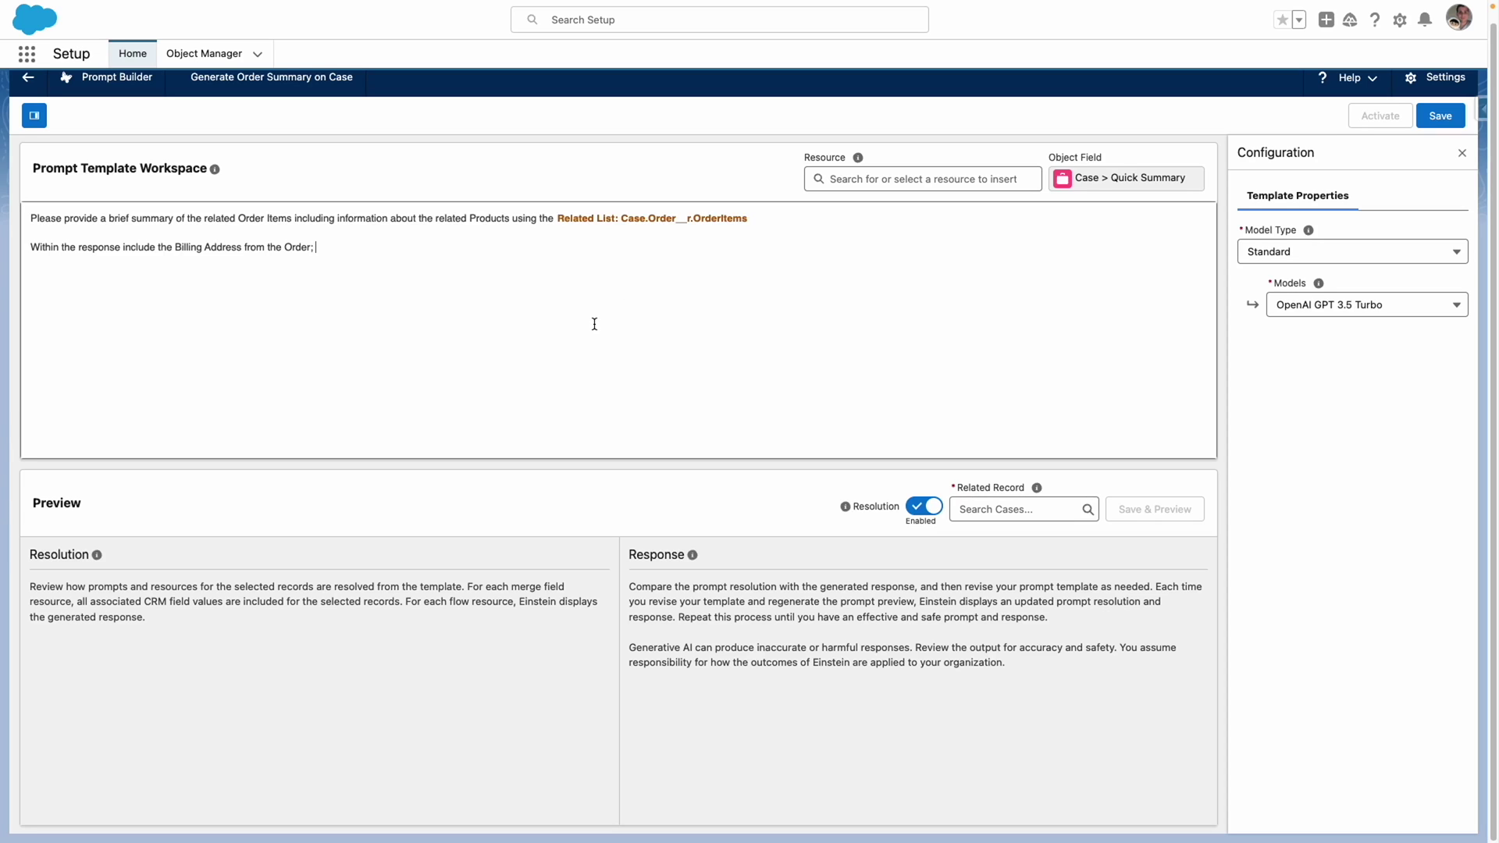
Insert the Order's Billing City and Billing Country merge fields into the prompt.
{"action": "left_click", "coordinate": [882, 181]}
{"action": "left_click", "coordinate": [862, 277]}
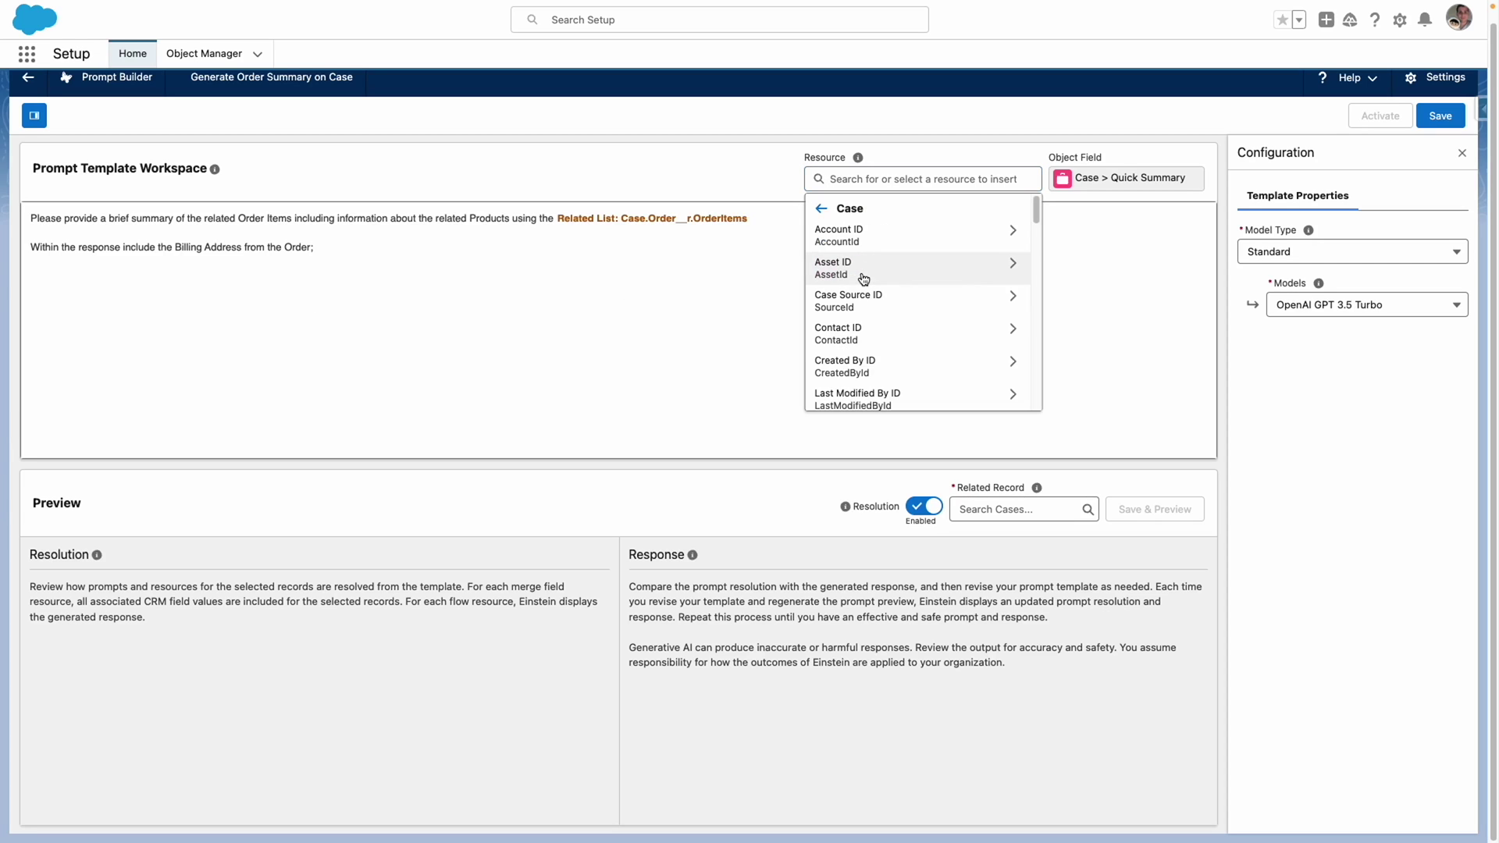
{"action": "scroll", "coordinate": [863, 335], "scroll_direction": "down", "scroll_amount": 3}
{"action": "left_click", "coordinate": [876, 291]}
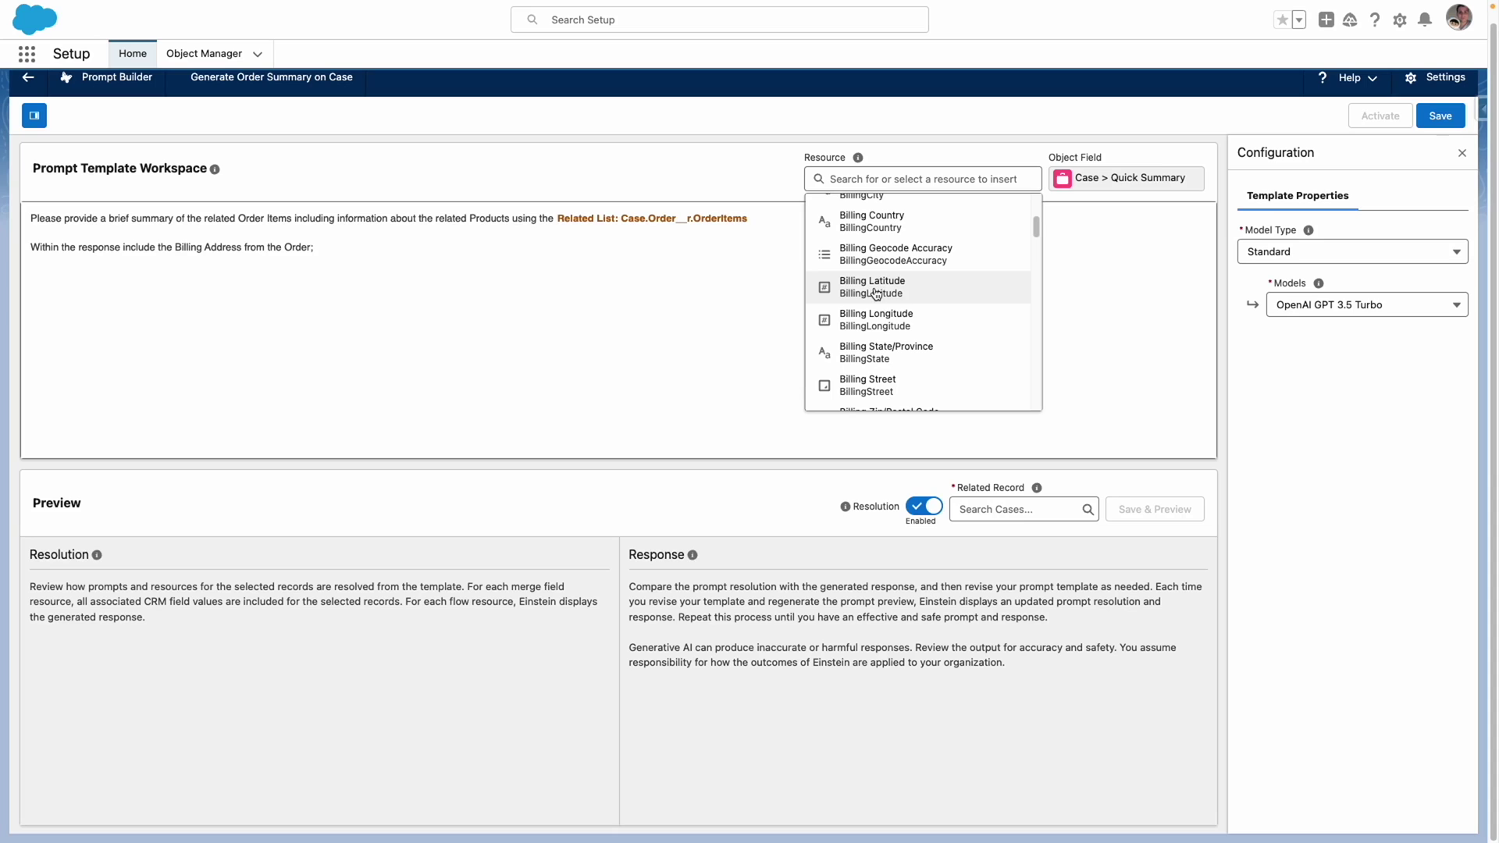
{"action": "scroll", "coordinate": [944, 318], "scroll_direction": "up", "scroll_amount": 3}
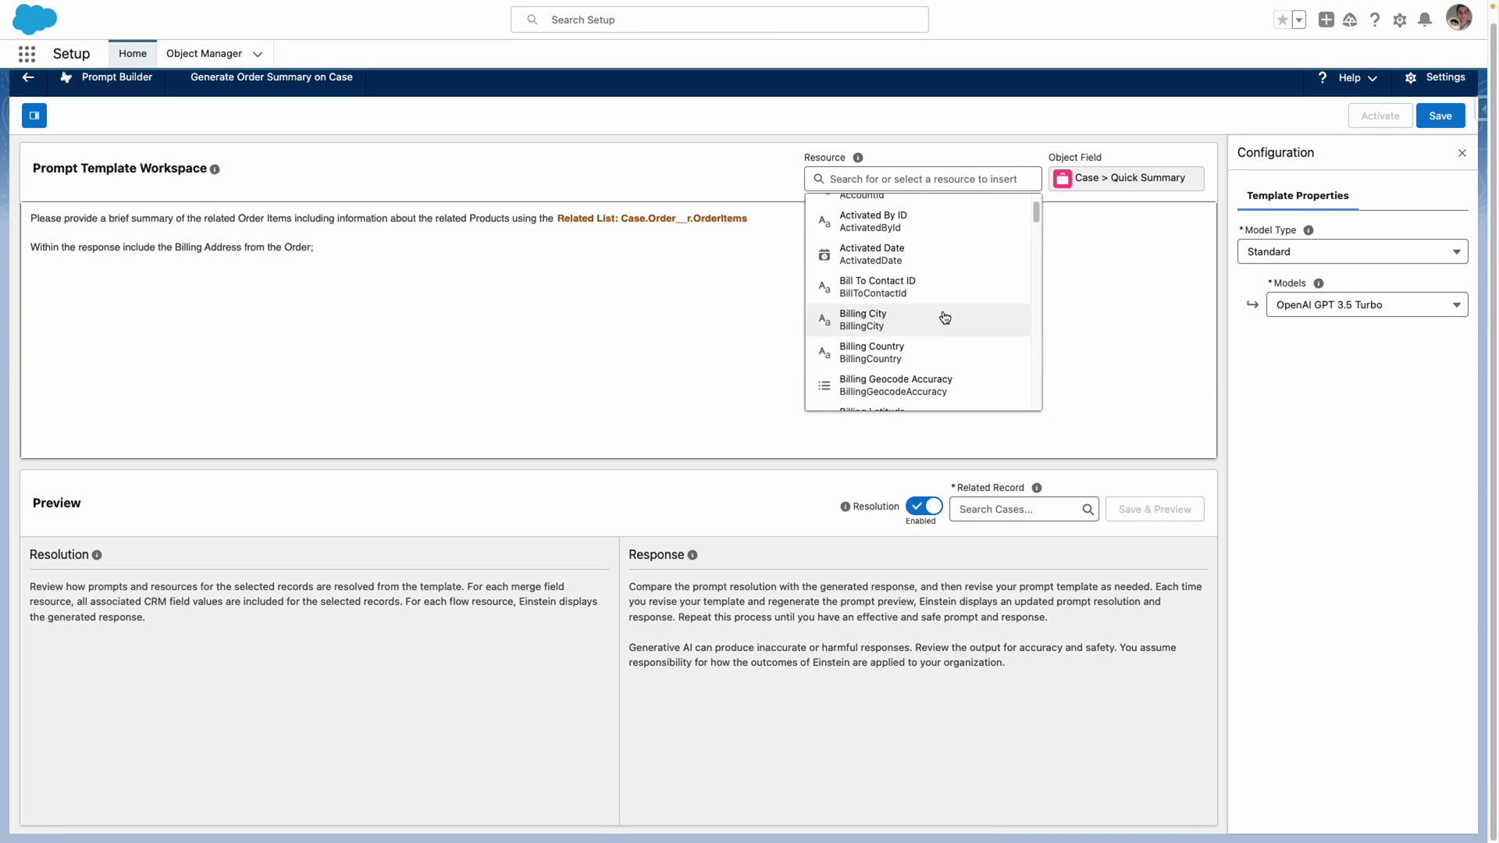
{"action": "left_click", "coordinate": [915, 325]}
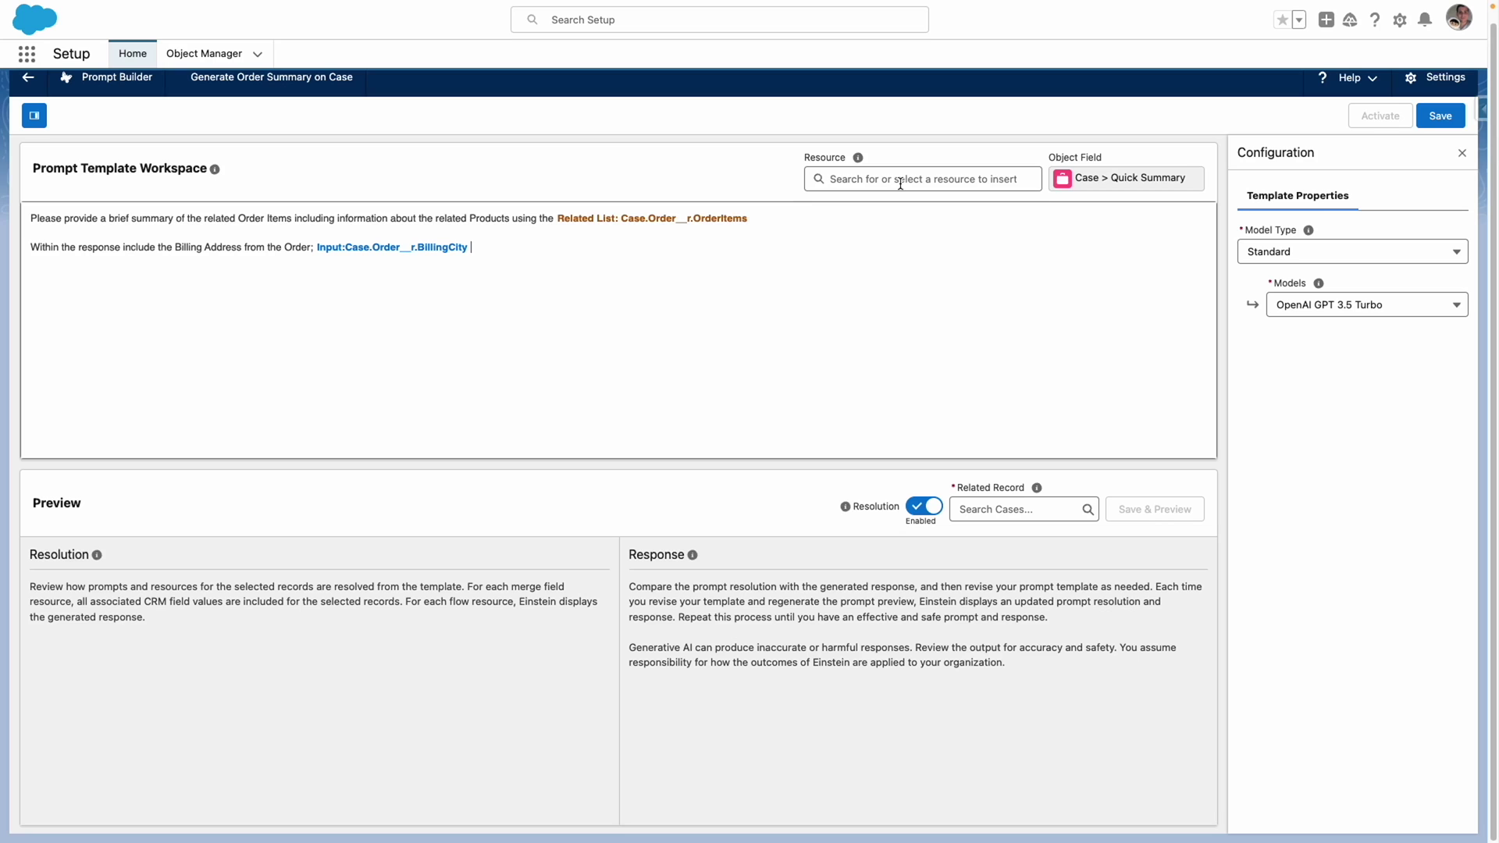
{"action": "left_click", "coordinate": [899, 182]}
{"action": "left_click", "coordinate": [870, 394]}
{"action": "scroll", "coordinate": [896, 355], "scroll_direction": "up", "scroll_amount": 1}
{"action": "left_click", "coordinate": [896, 355]}
Insert the Order's Billing State/Province and another billing address merge field.
{"action": "left_click", "coordinate": [899, 182]}
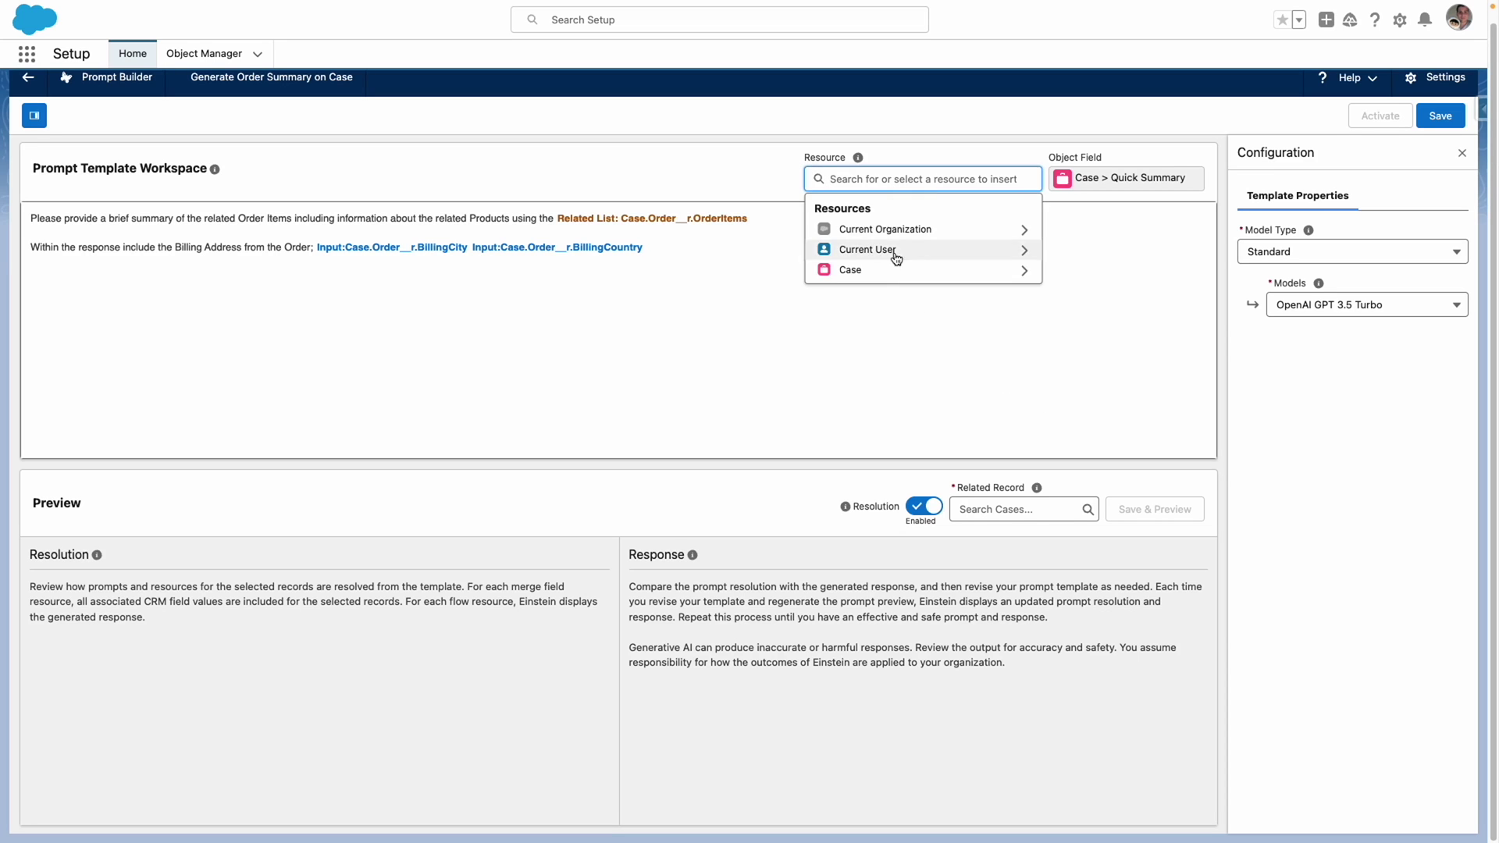
{"action": "left_click", "coordinate": [882, 268]}
{"action": "scroll", "coordinate": [871, 361], "scroll_direction": "down", "scroll_amount": 2}
{"action": "left_click", "coordinate": [871, 355]}
{"action": "left_click", "coordinate": [899, 336]}
{"action": "left_click", "coordinate": [899, 179]}
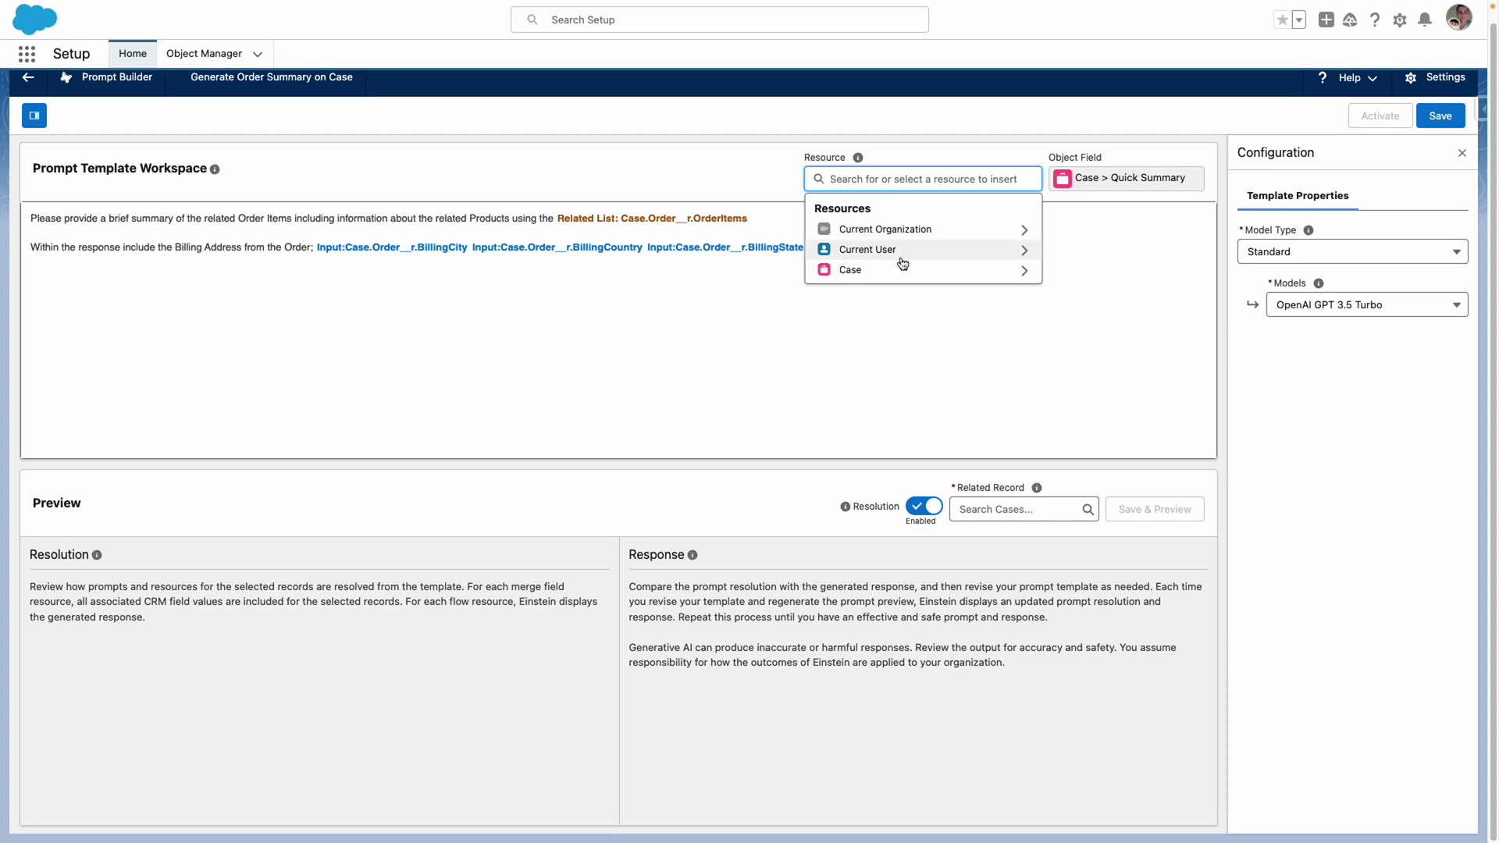
{"action": "left_click", "coordinate": [882, 267]}
{"action": "scroll", "coordinate": [889, 319], "scroll_direction": "down", "scroll_amount": 2}
{"action": "left_click", "coordinate": [889, 335]}
{"action": "scroll", "coordinate": [893, 335], "scroll_direction": "down", "scroll_amount": 2}
{"action": "left_click", "coordinate": [893, 337]}
Add the Billing Postal Code field and 'Use 50 characters or less.', then save as Version 1.
{"action": "left_click", "coordinate": [899, 179]}
{"action": "left_click", "coordinate": [882, 267]}
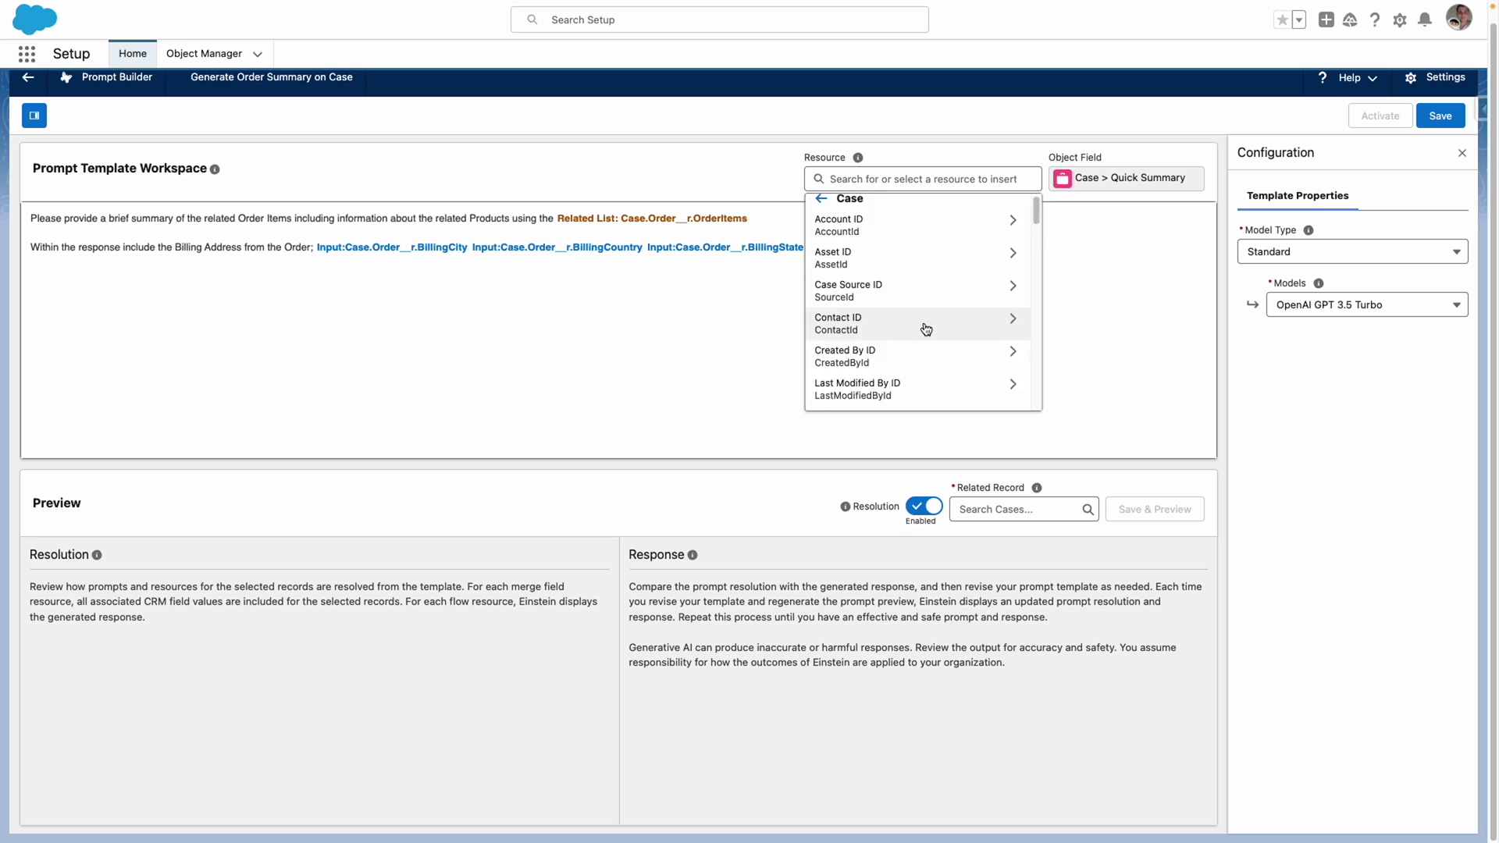
{"action": "scroll", "coordinate": [923, 323], "scroll_direction": "down", "scroll_amount": 2}
{"action": "left_click", "coordinate": [891, 336]}
{"action": "scroll", "coordinate": [891, 299], "scroll_direction": "down", "scroll_amount": 2}
{"action": "scroll", "coordinate": [890, 300], "scroll_direction": "down", "scroll_amount": 1}
{"action": "left_click", "coordinate": [890, 300]}
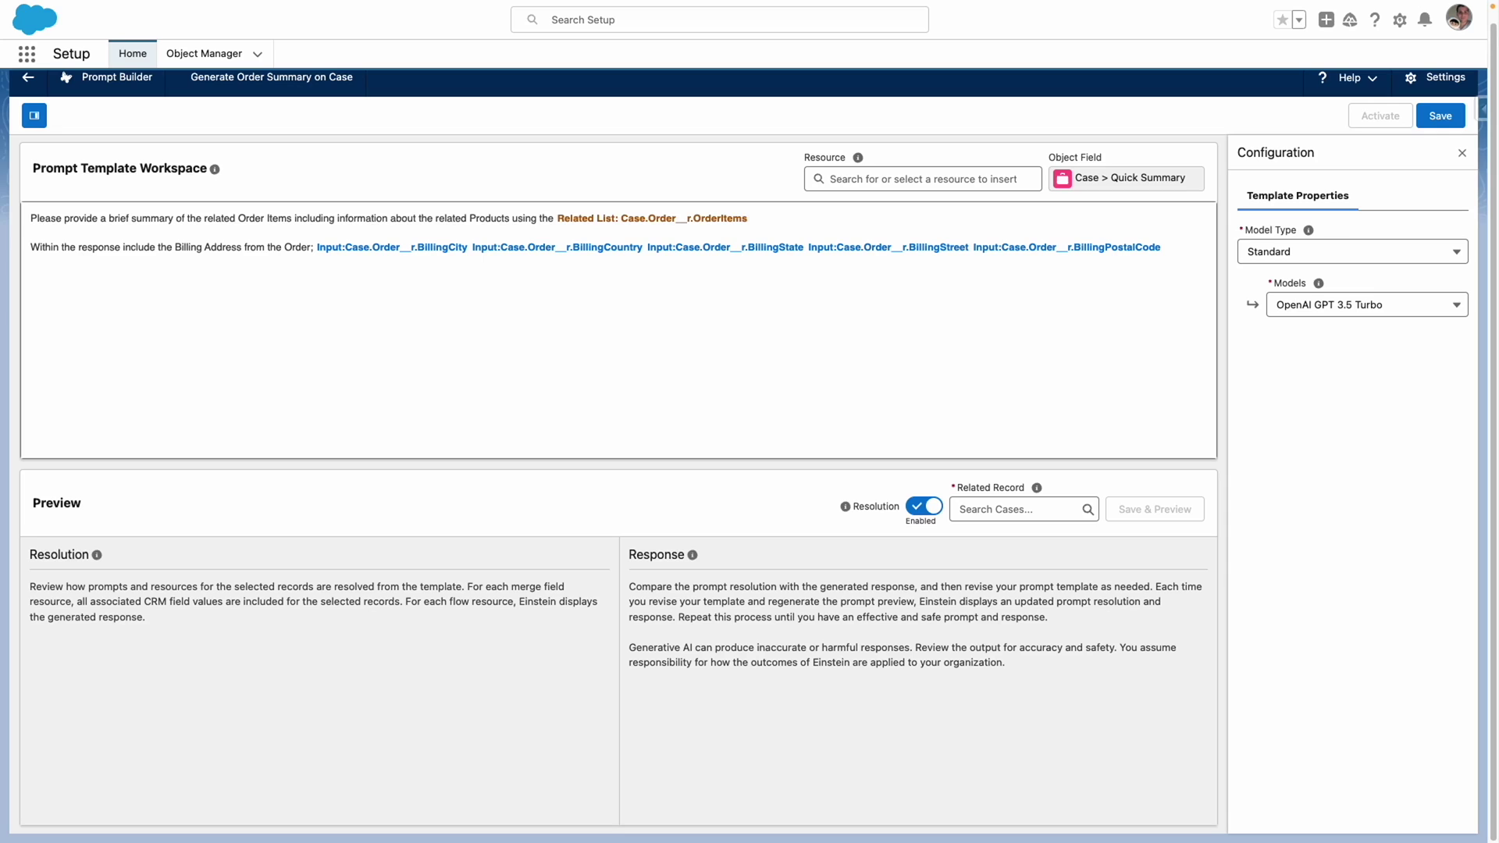
{"action": "type", "text": "Use 50 characters or less."}
{"action": "left_click", "coordinate": [1440, 117]}
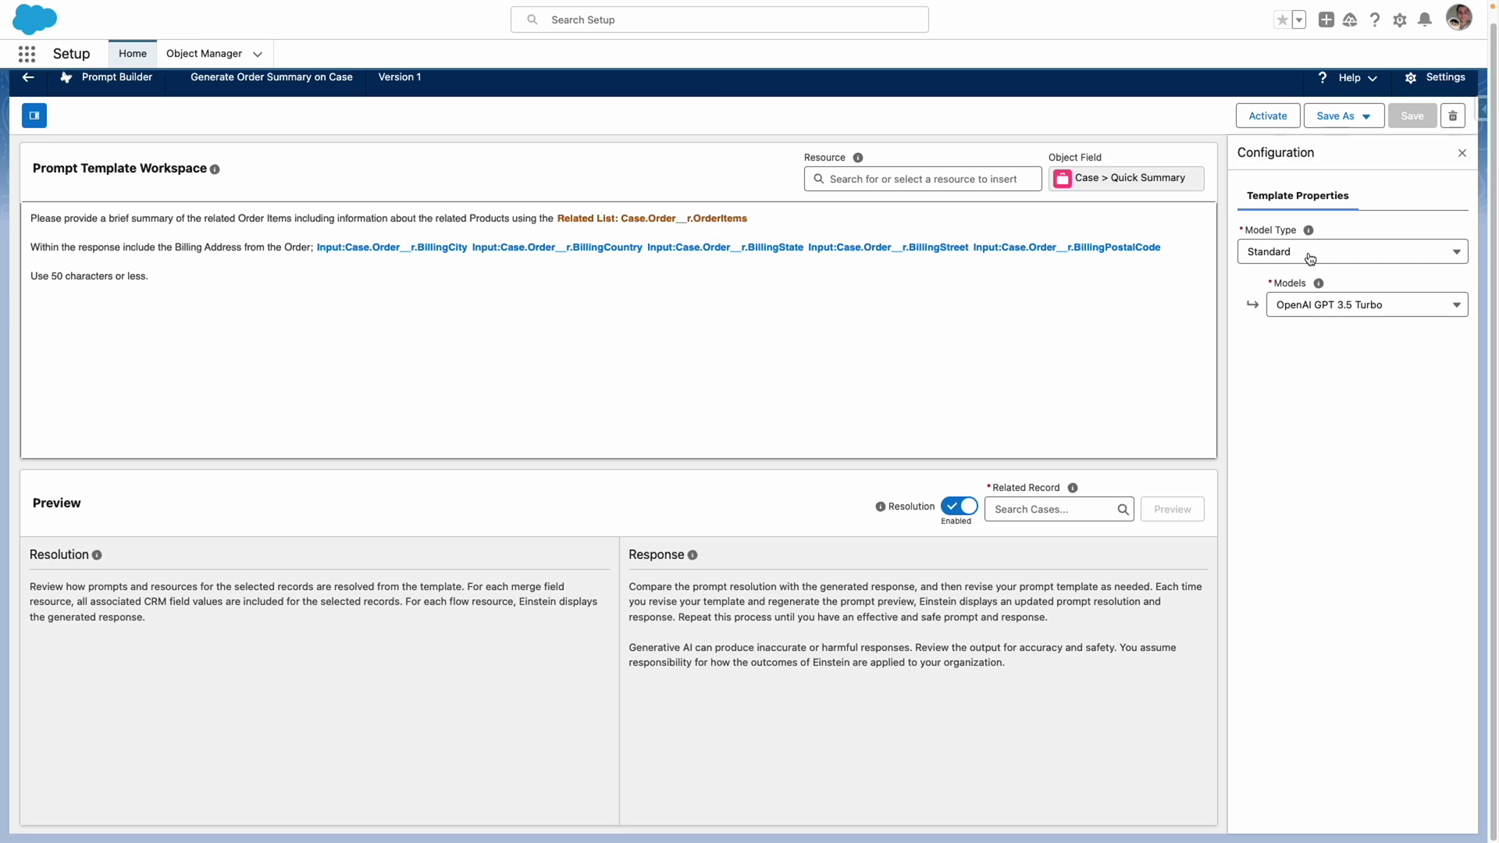
Preview the template's response for the Issue with Delivery case, found by its case number.
{"action": "left_click", "coordinate": [1034, 508]}
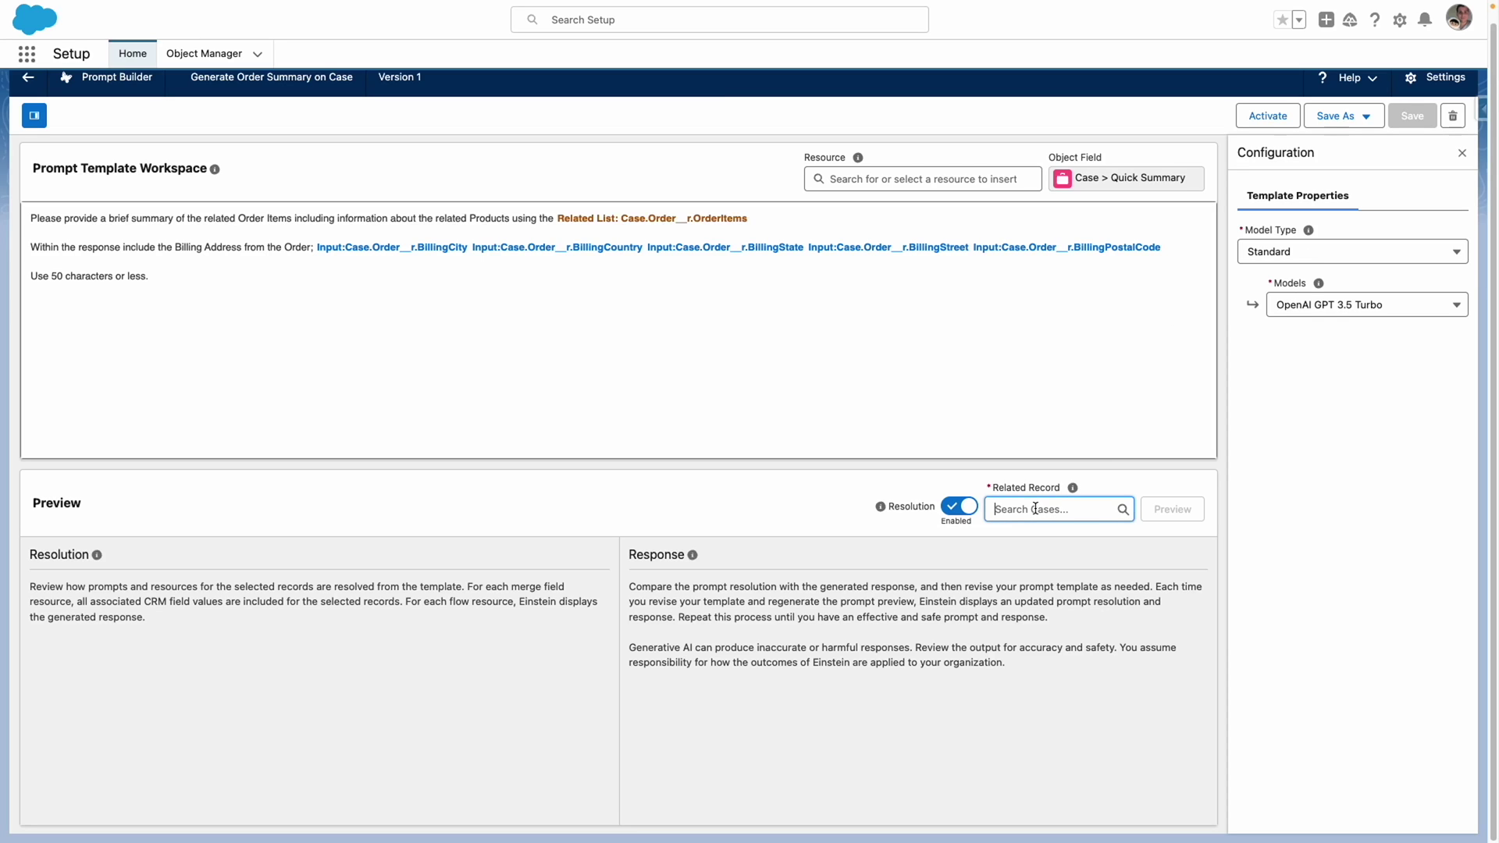
{"action": "type", "text": "1026"}
{"action": "left_click", "coordinate": [1041, 537]}
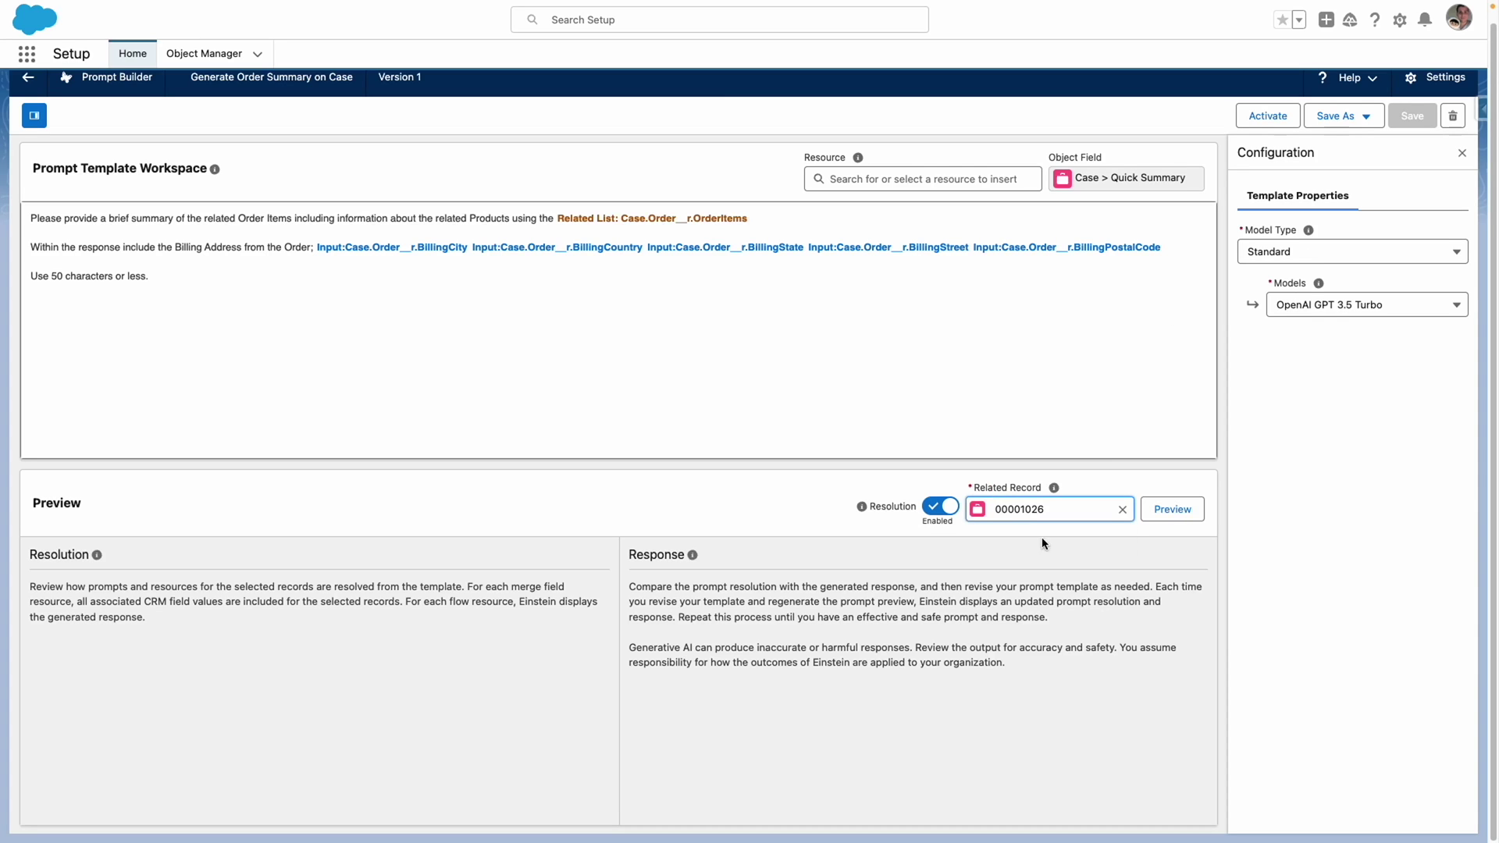
{"action": "left_click", "coordinate": [1172, 516]}
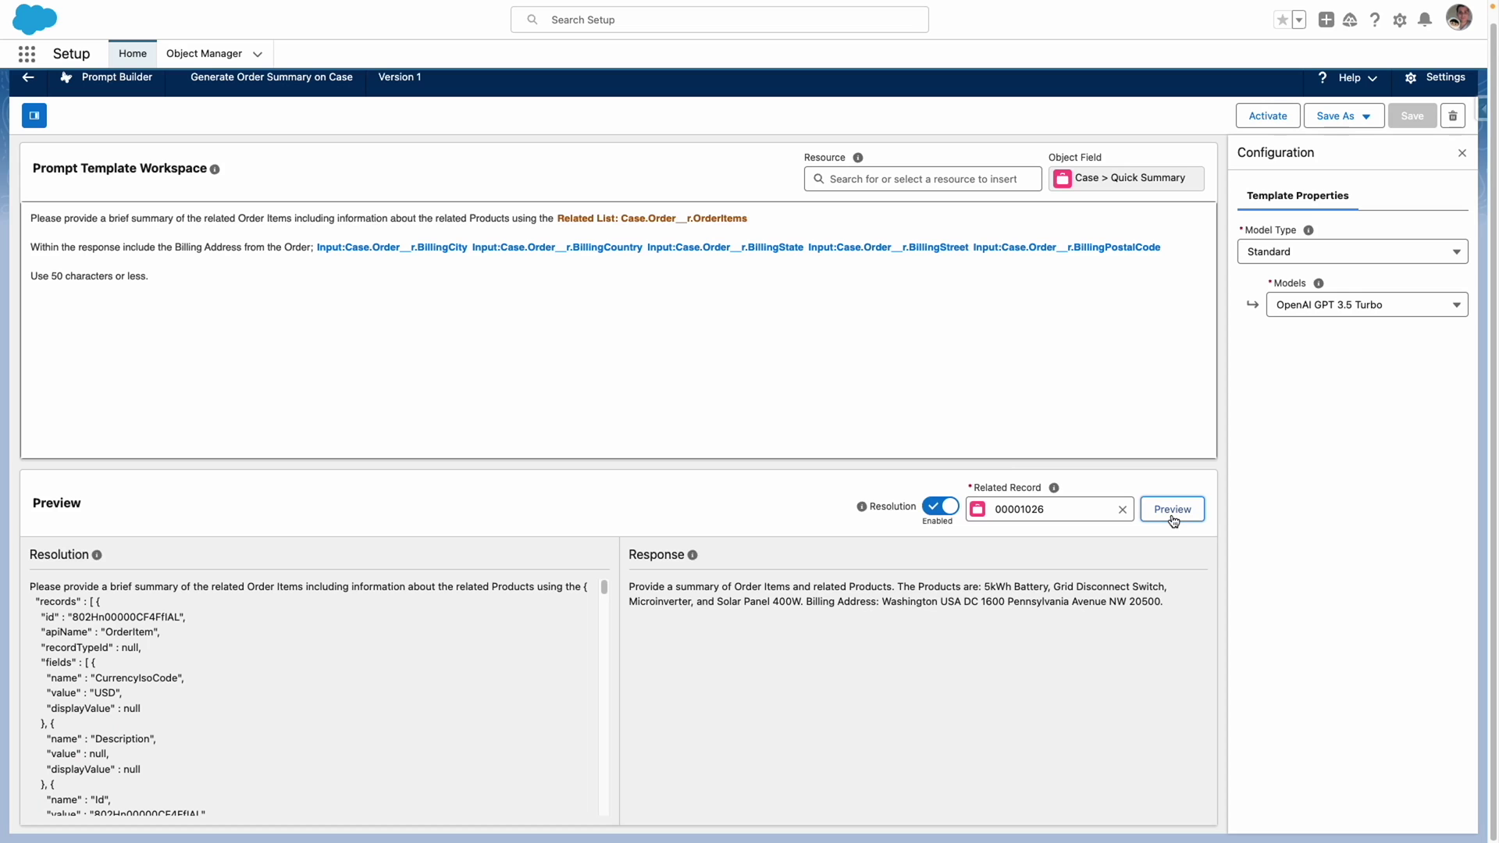
Review and regenerate the preview response, then activate Version 1.
{"action": "scroll", "coordinate": [260, 728], "scroll_direction": "down", "scroll_amount": 20}
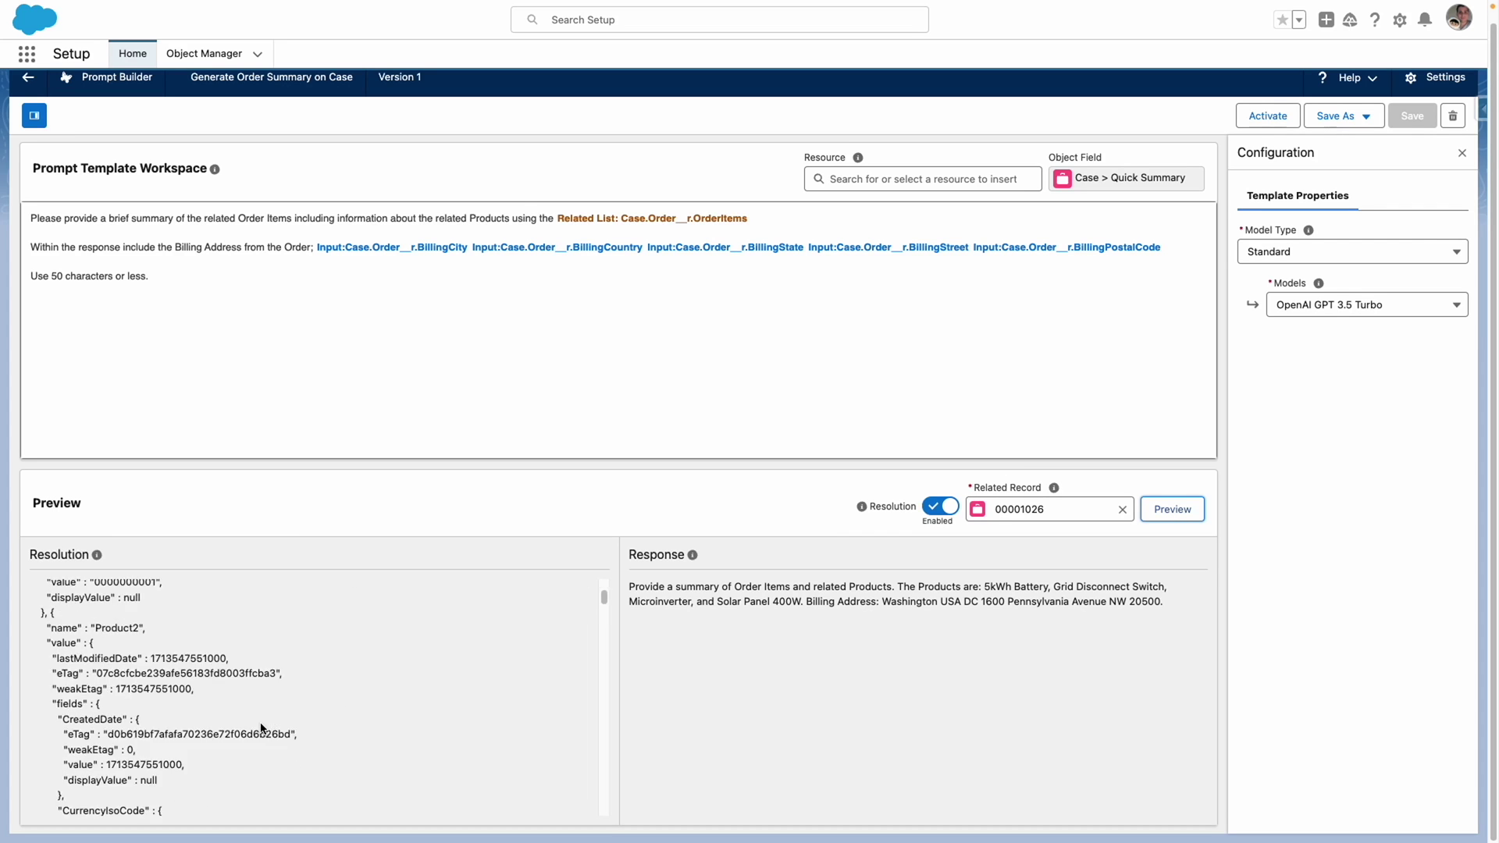
{"action": "scroll", "coordinate": [260, 723], "scroll_direction": "up", "scroll_amount": 10}
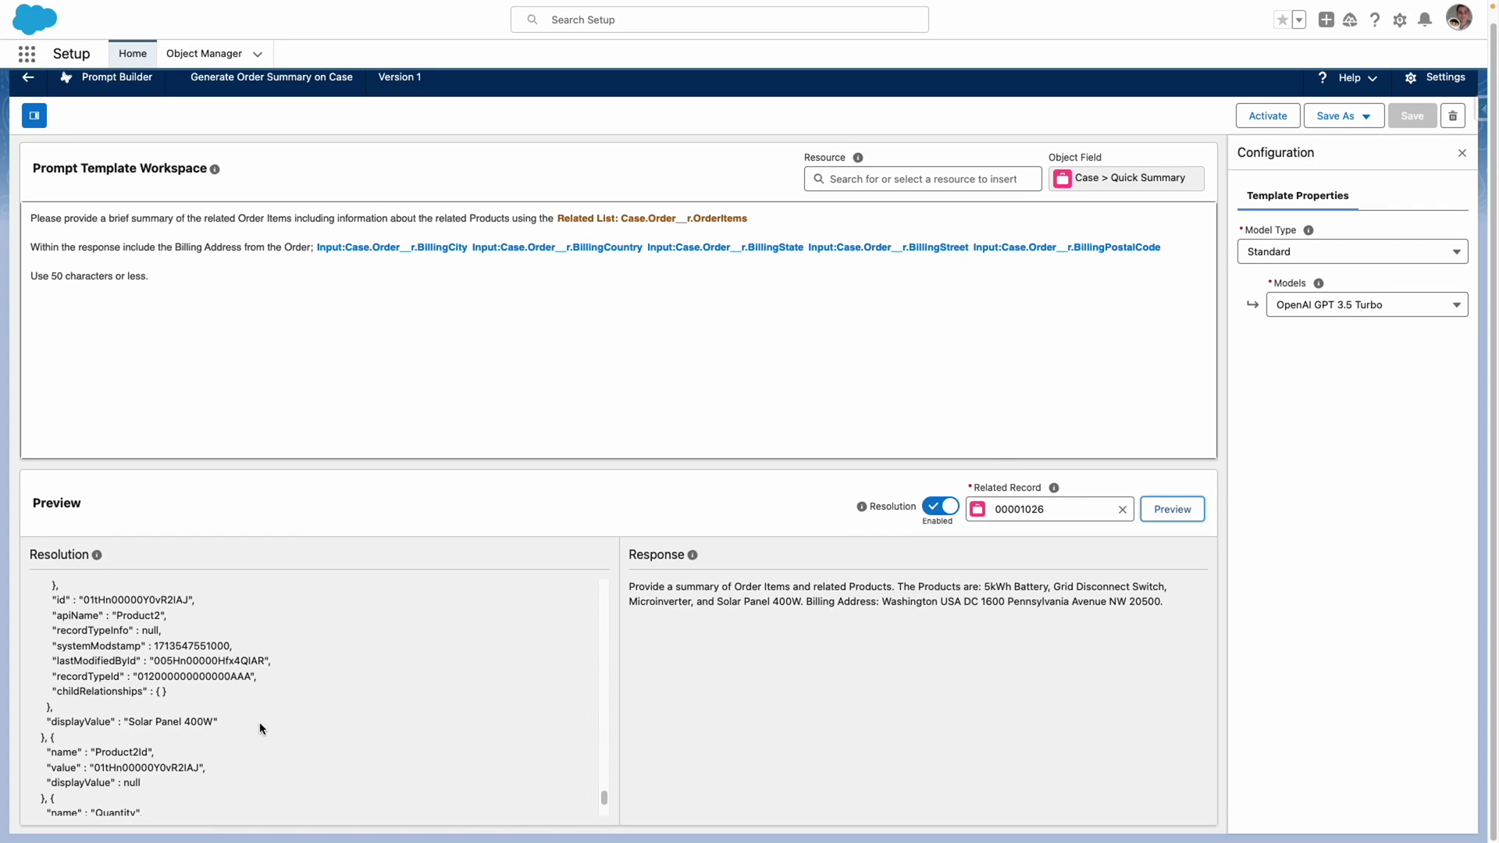
{"action": "scroll", "coordinate": [259, 723], "scroll_direction": "up", "scroll_amount": 15}
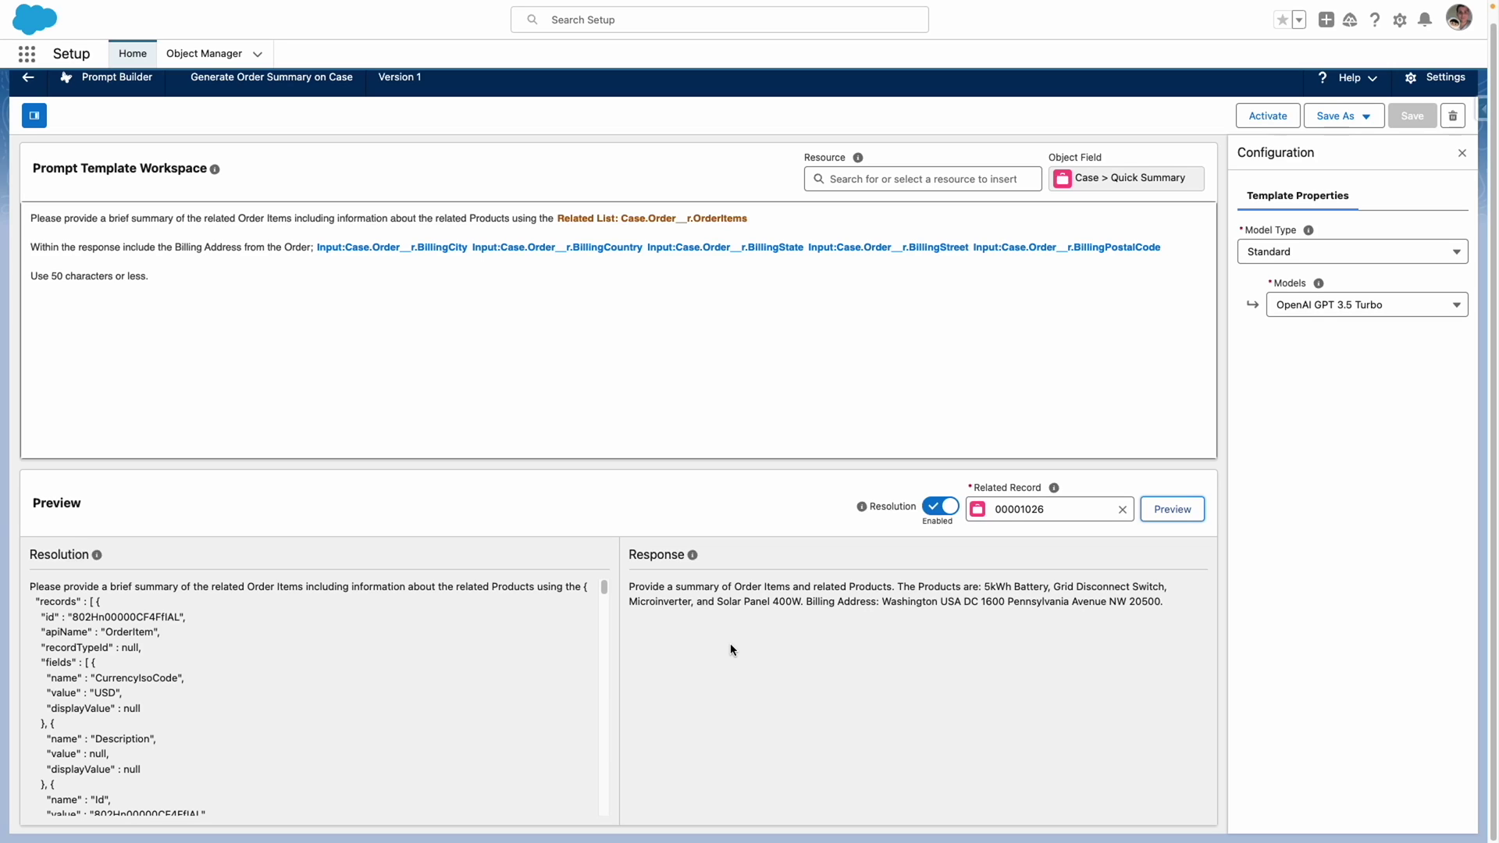
{"action": "left_click", "coordinate": [1171, 509]}
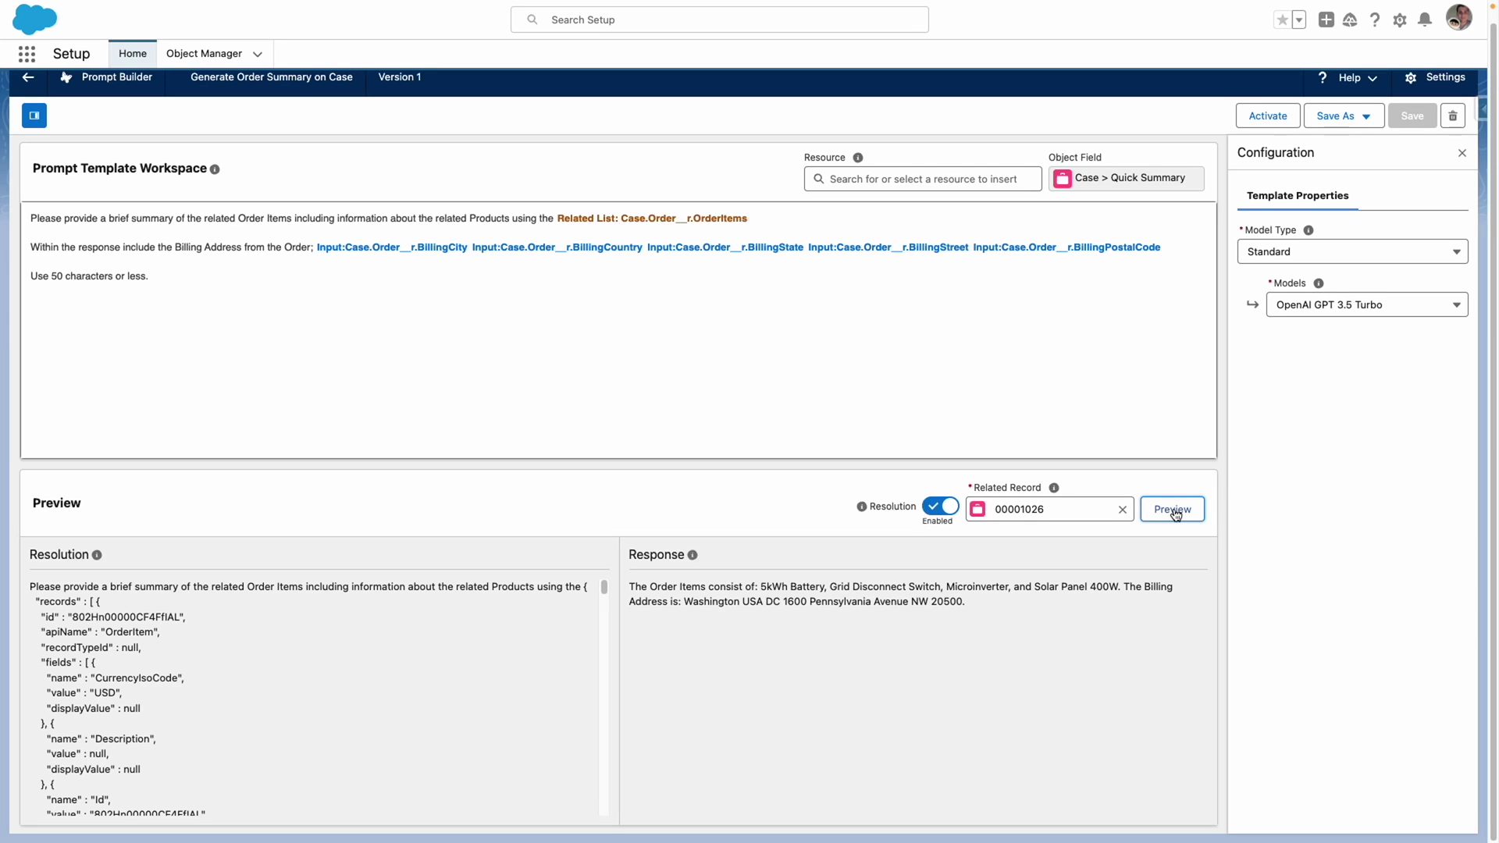
{"action": "left_click", "coordinate": [1264, 125]}
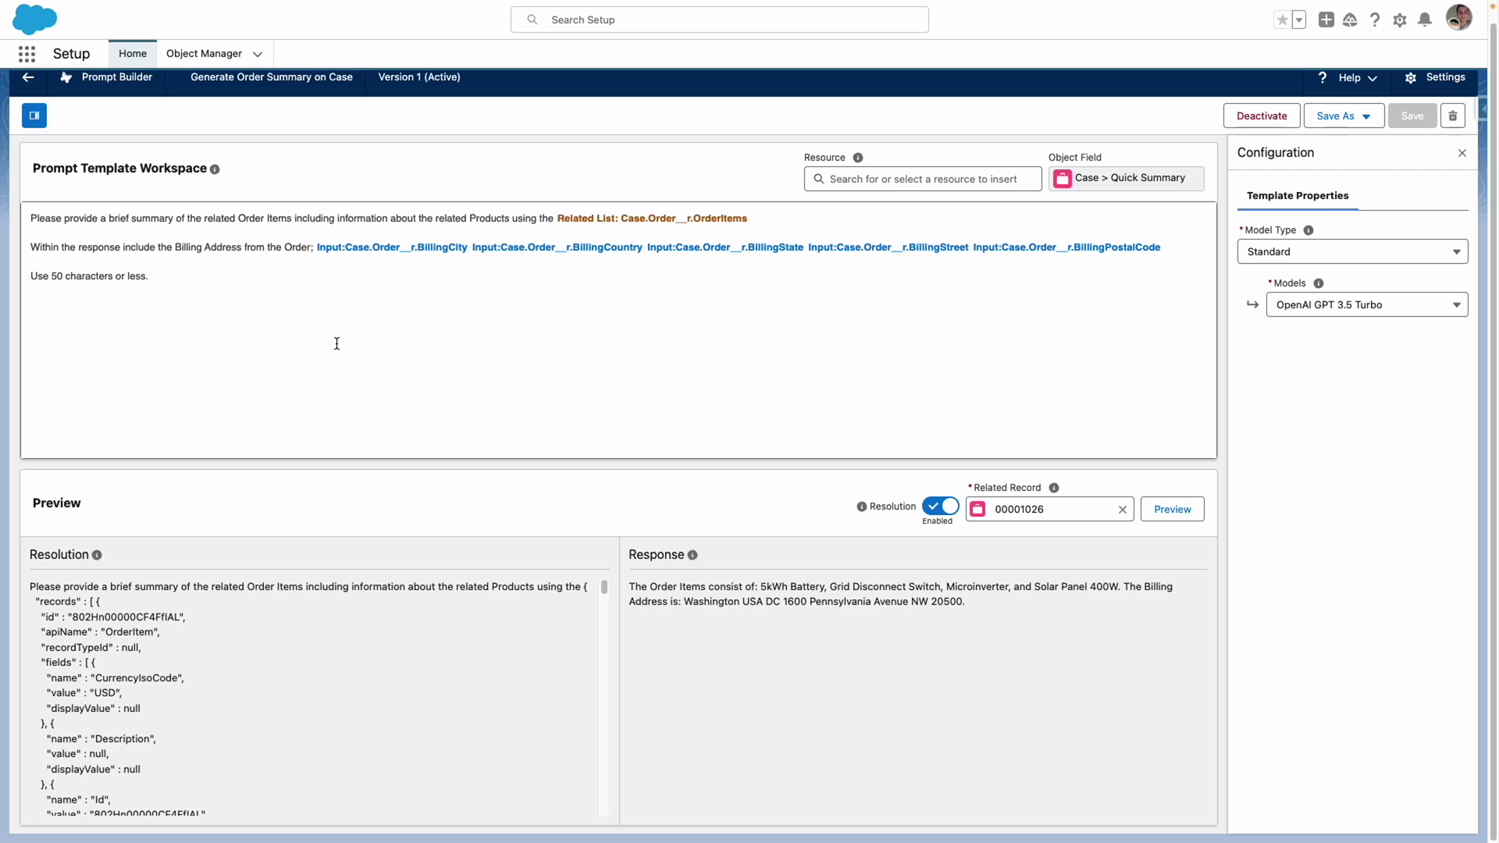
Open the Issue with Delivery case via App Launcher search 'case' and edit its record page.
{"action": "left_click", "coordinate": [28, 81]}
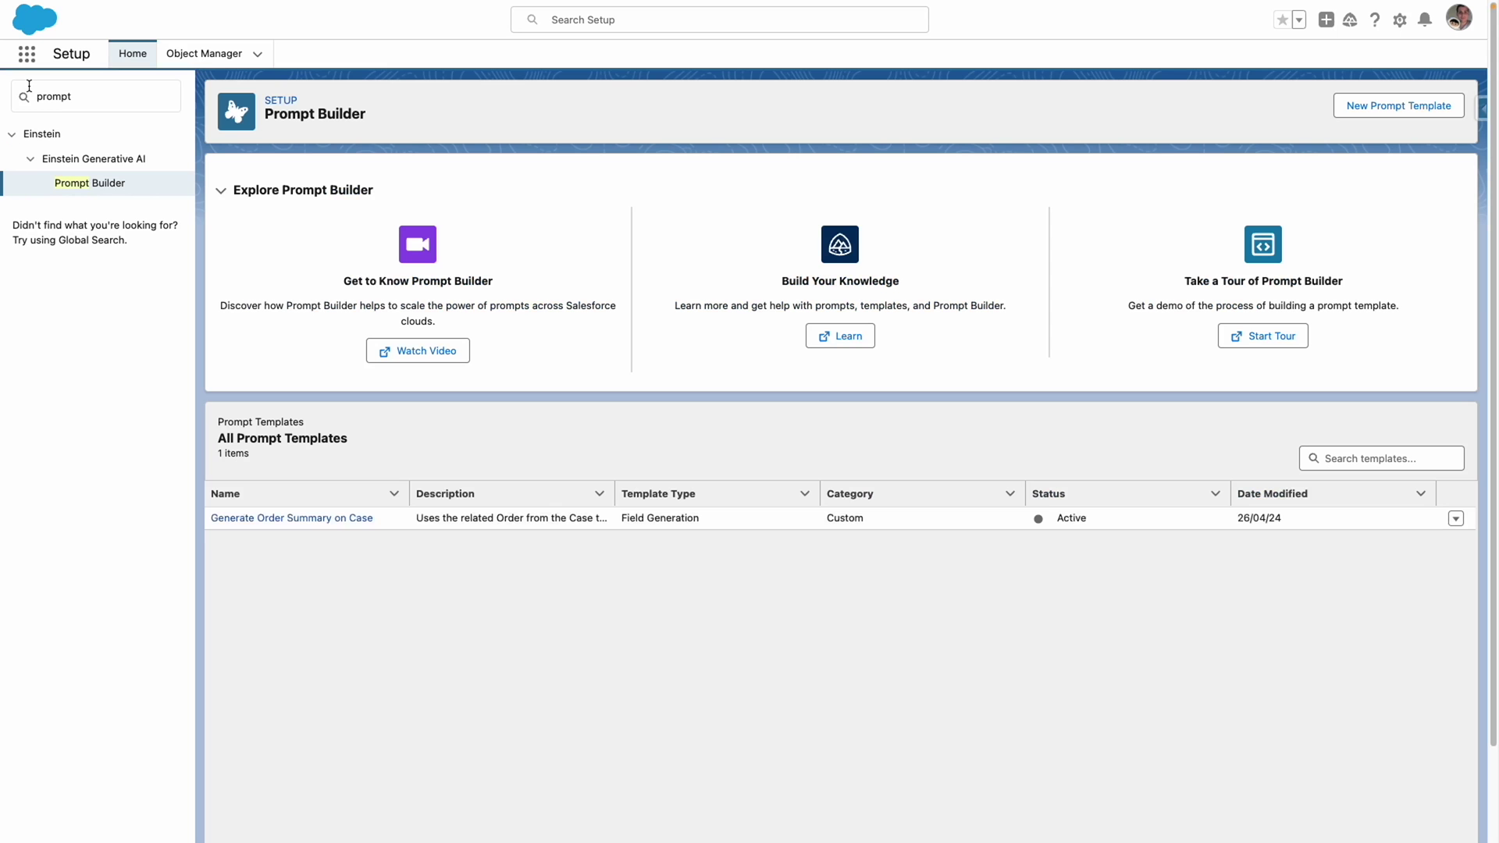
{"action": "left_click", "coordinate": [26, 56]}
{"action": "type", "text": "case"}
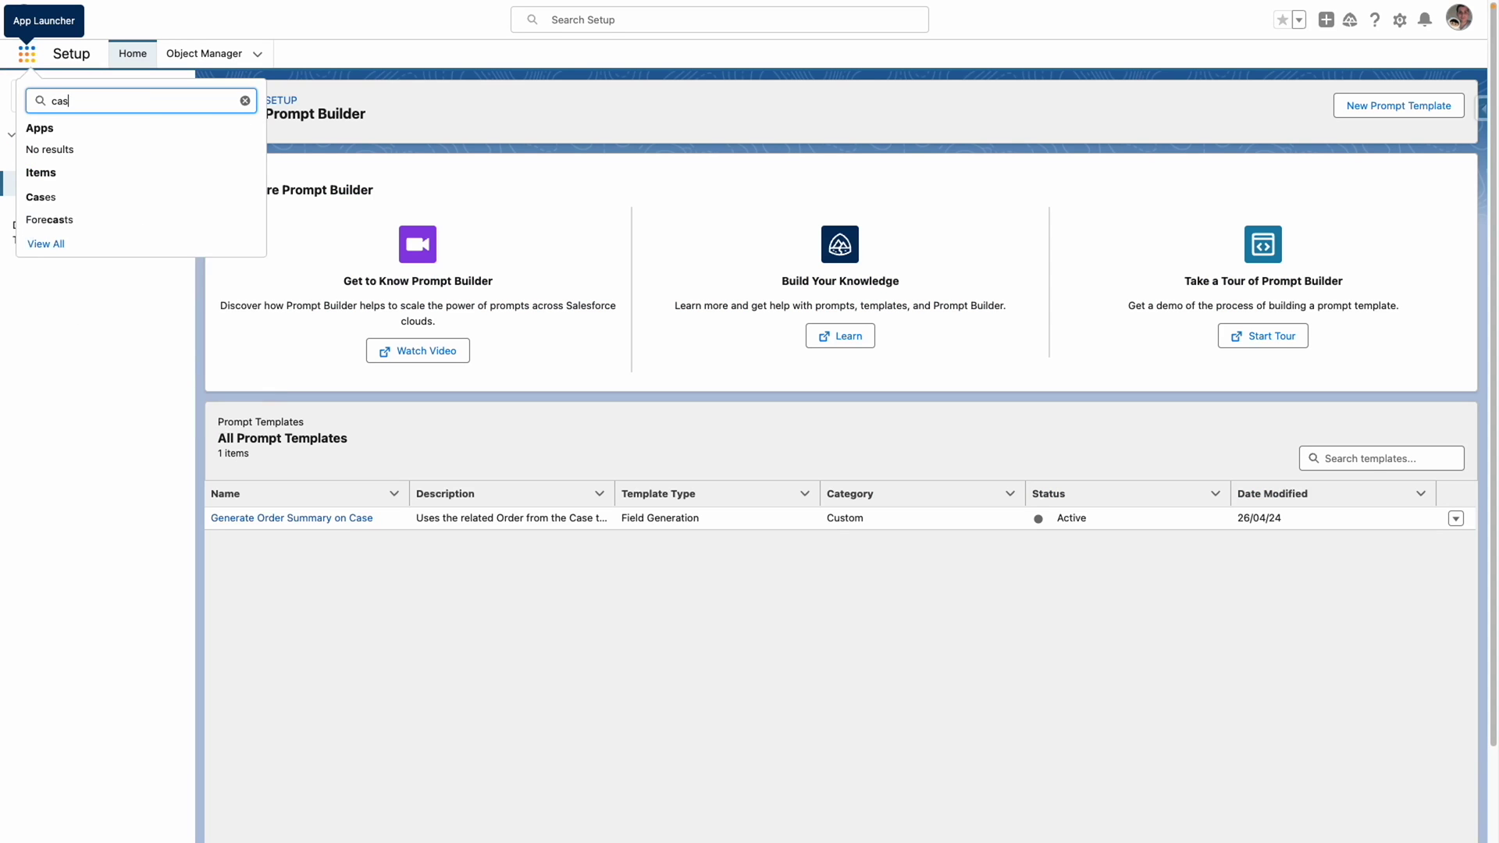
{"action": "left_click", "coordinate": [54, 195]}
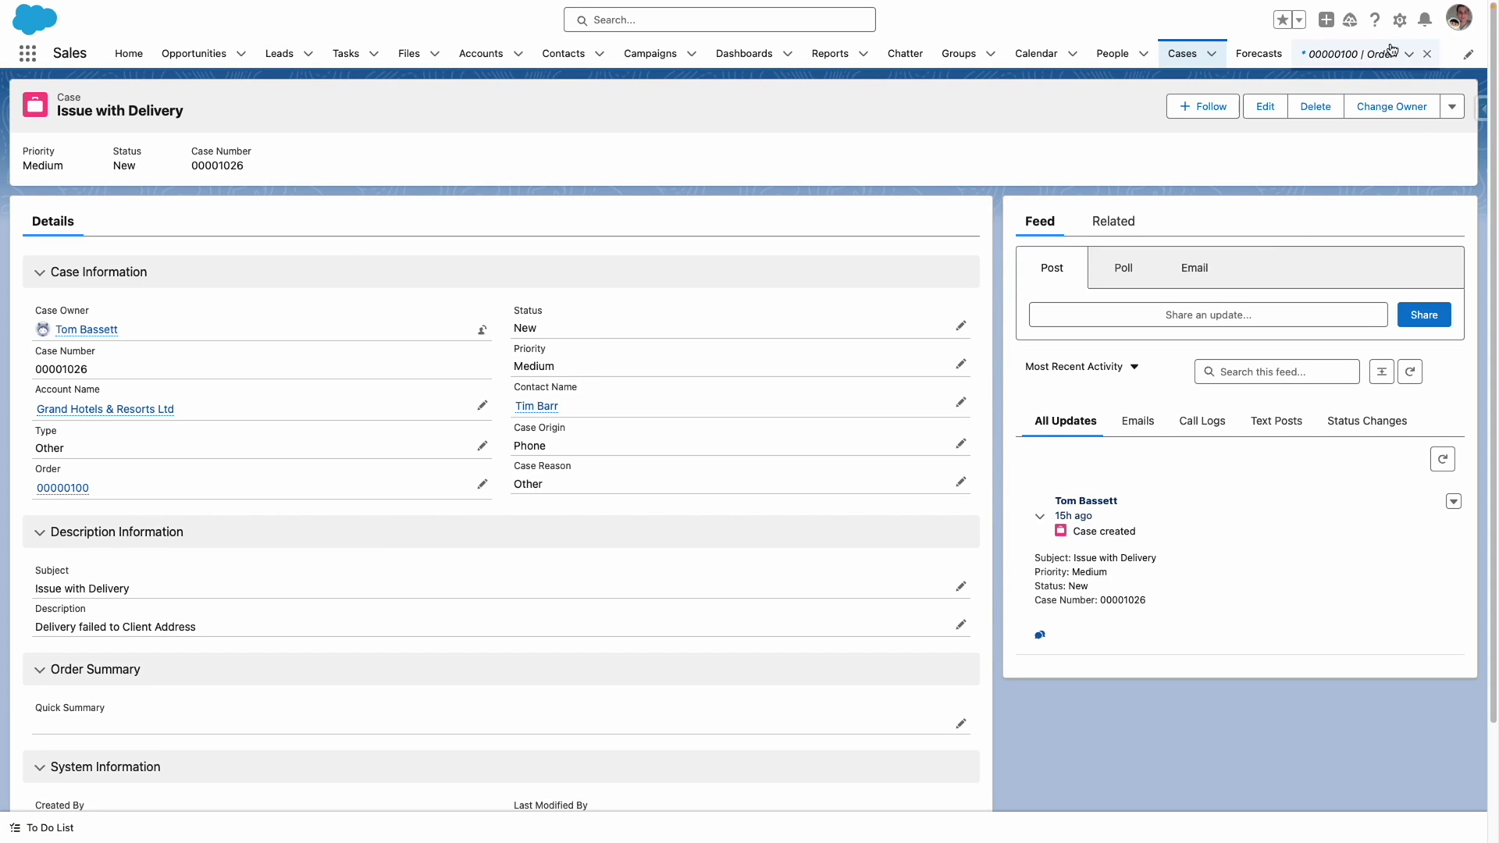
{"action": "left_click", "coordinate": [1399, 20]}
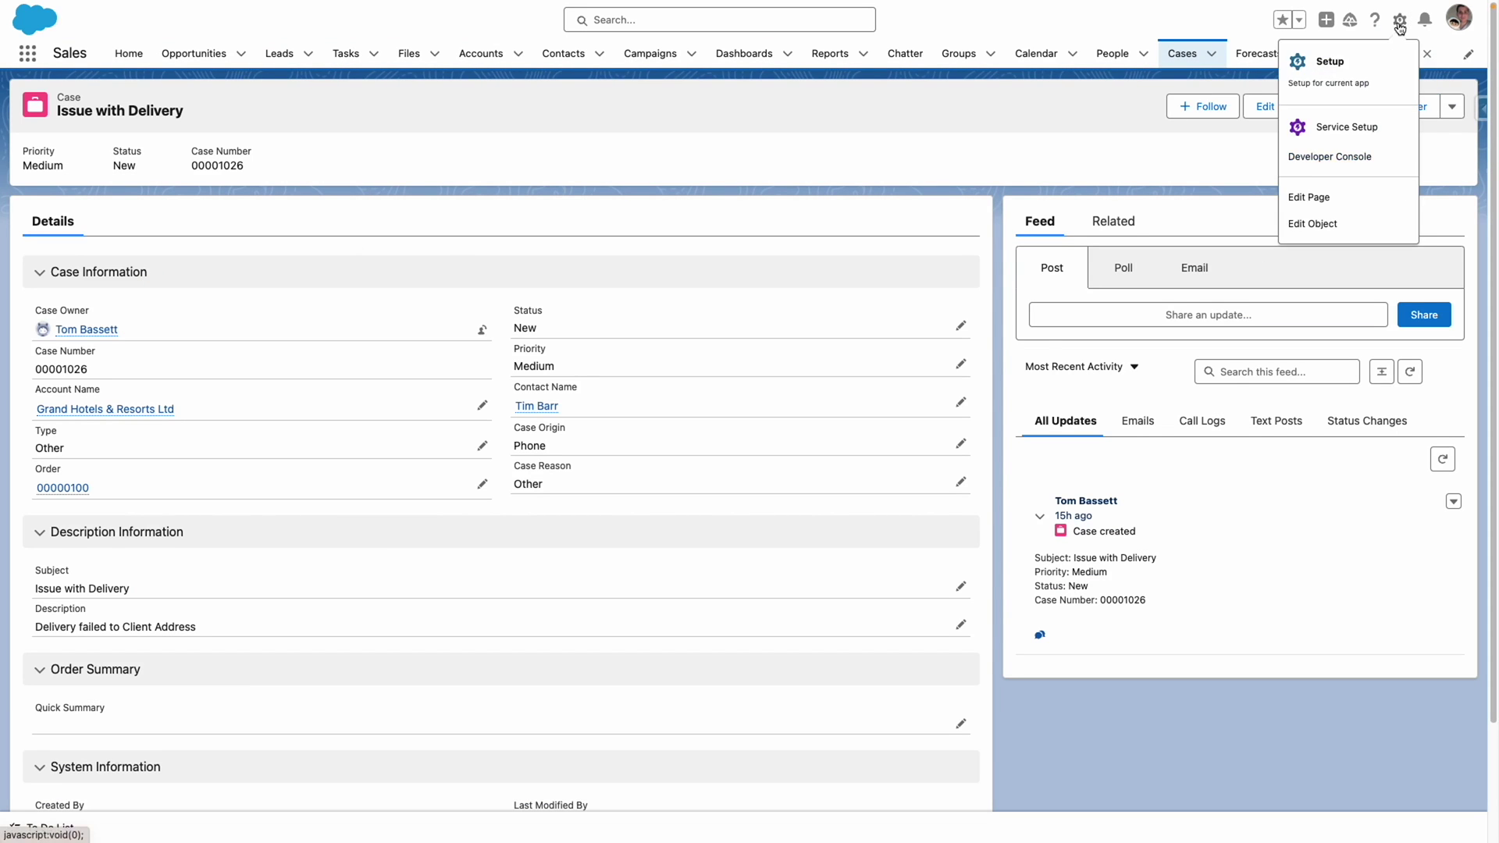
{"action": "left_click", "coordinate": [1316, 199]}
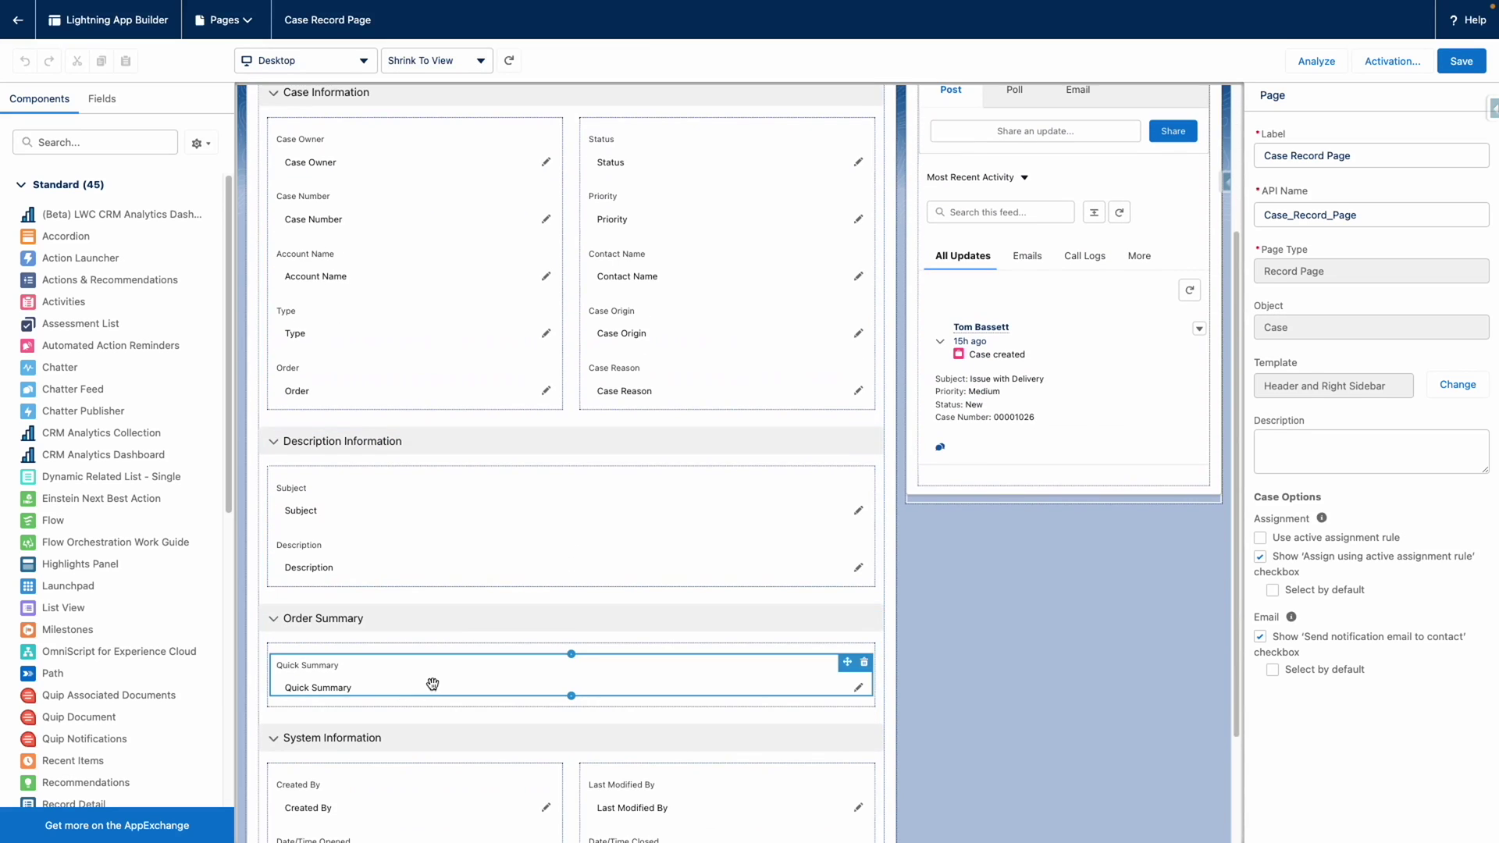
Assign the Generate Order Summary on Case template to the Quick Summary field and save the page.
{"action": "left_click", "coordinate": [433, 684]}
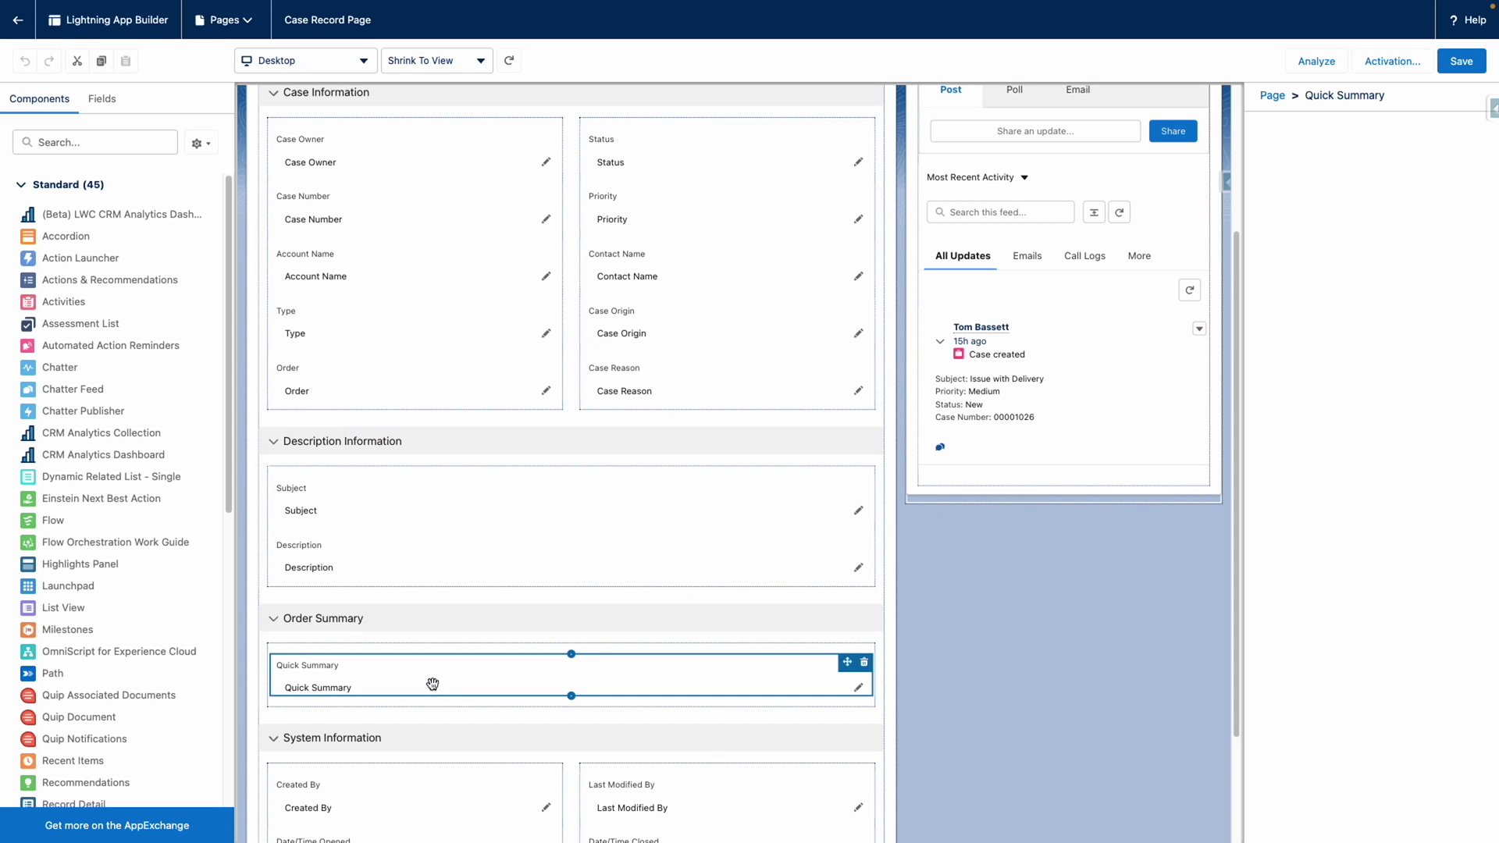
{"action": "left_click", "coordinate": [1315, 352]}
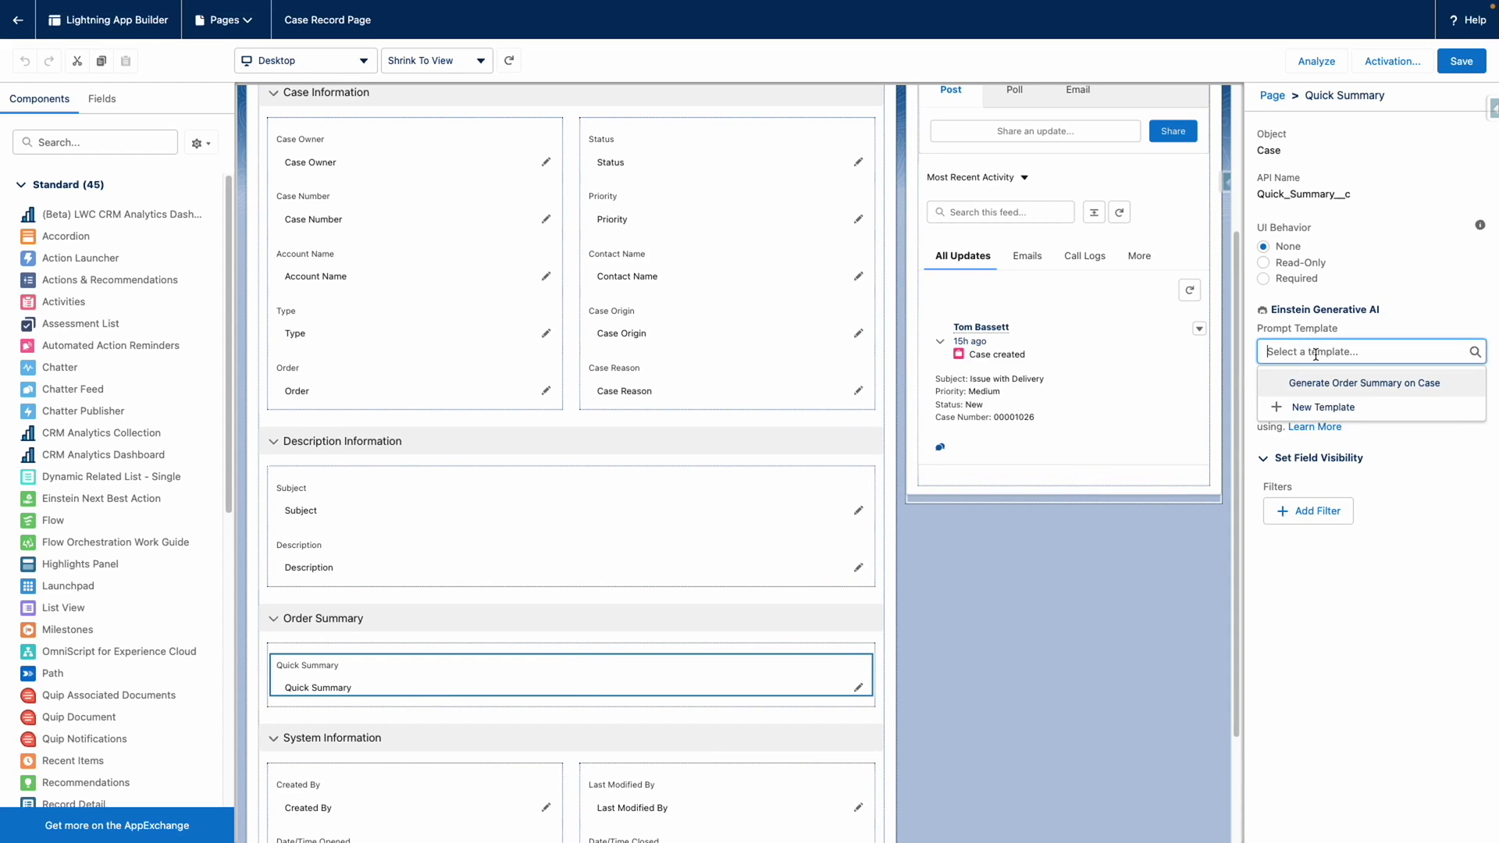
{"action": "left_click", "coordinate": [1323, 384]}
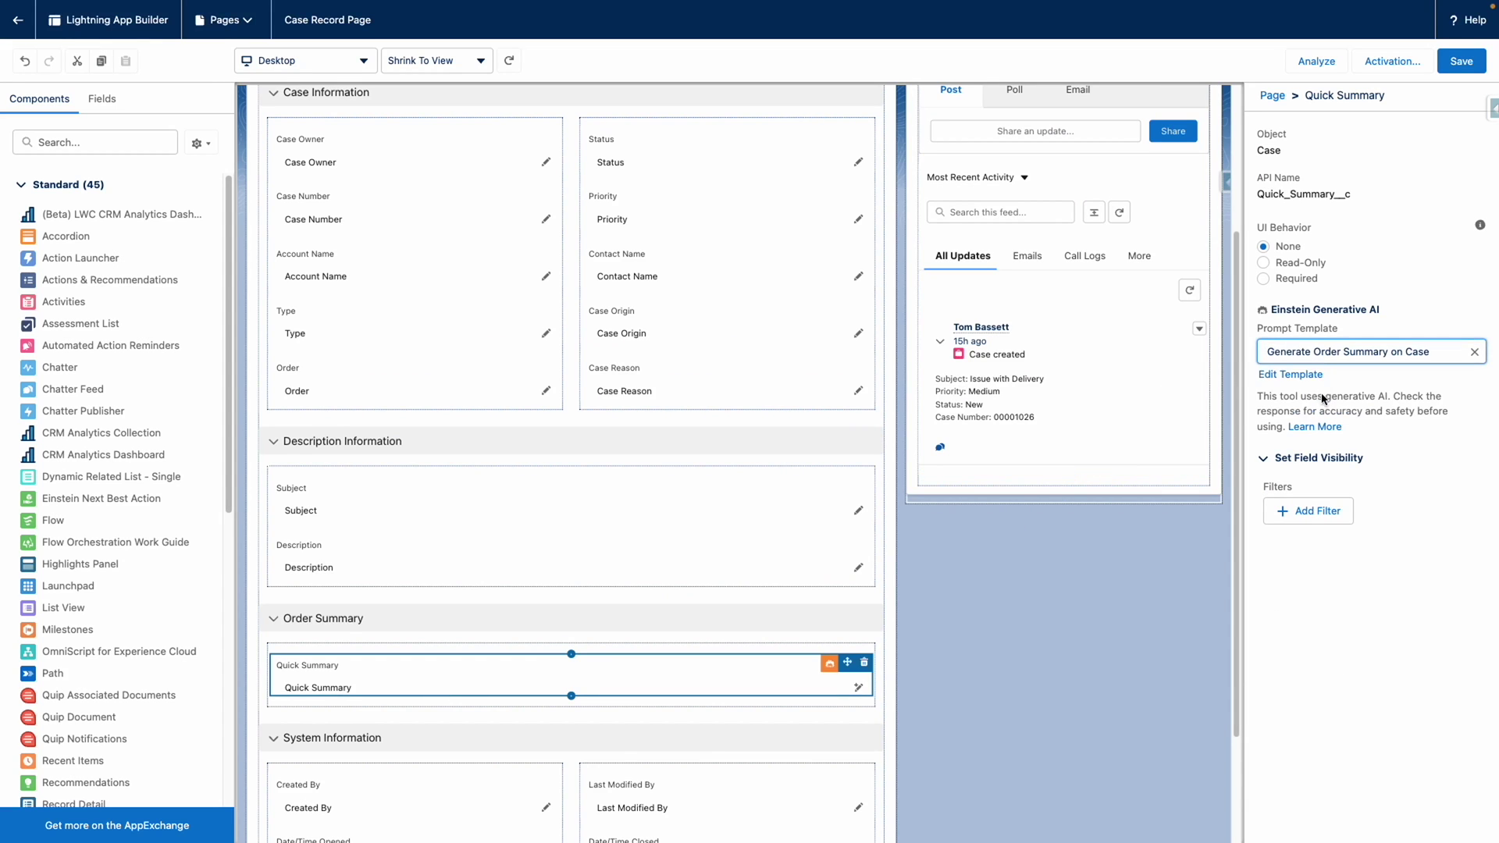
{"action": "left_click", "coordinate": [1462, 62]}
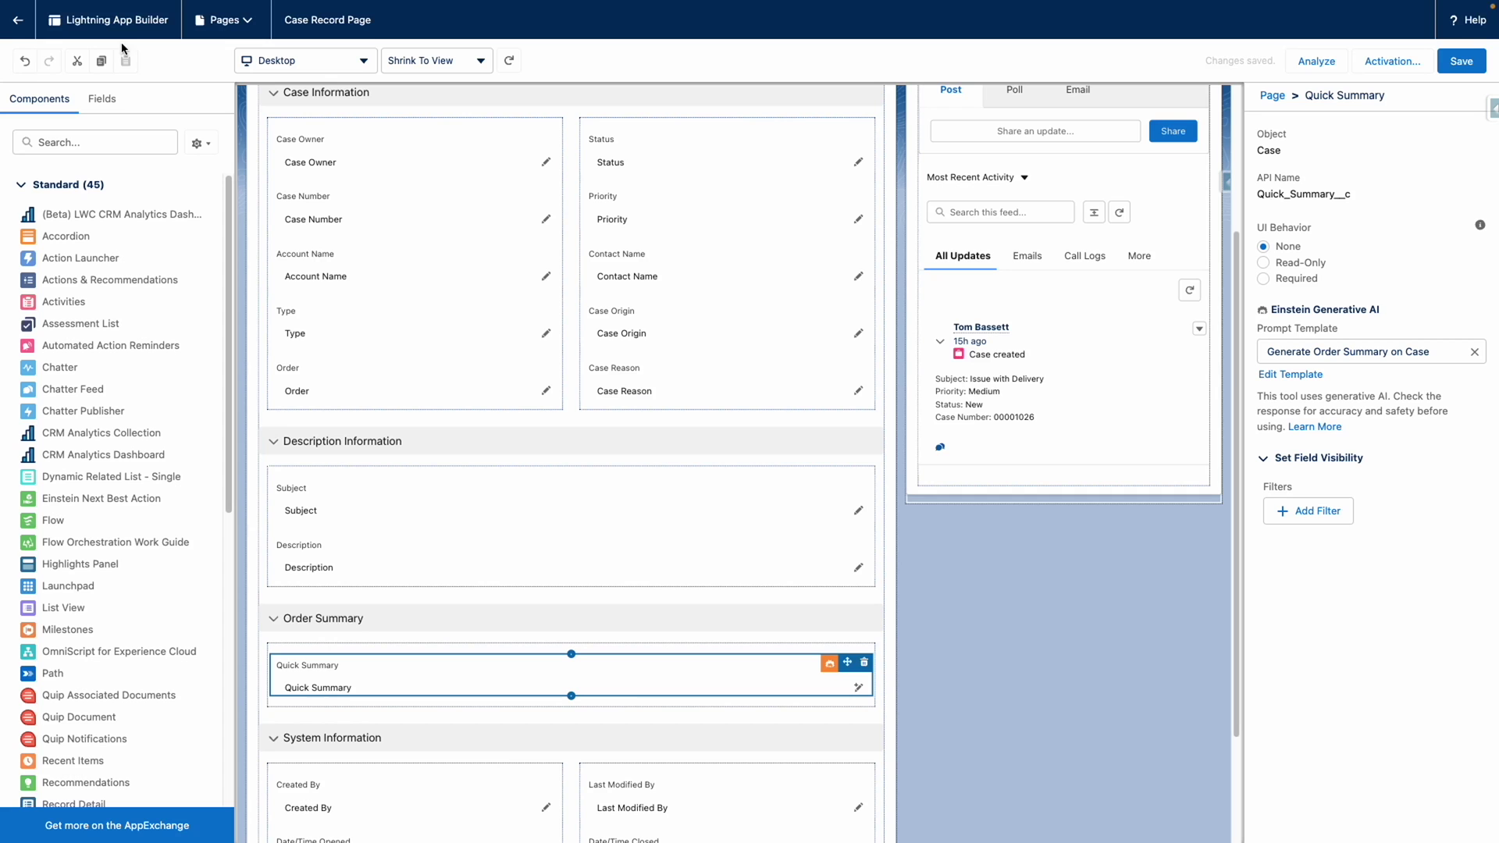
Fill the case's Quick Summary with Einstein's generated order items and billing address, then save.
{"action": "left_click", "coordinate": [16, 24]}
{"action": "left_click", "coordinate": [960, 677]}
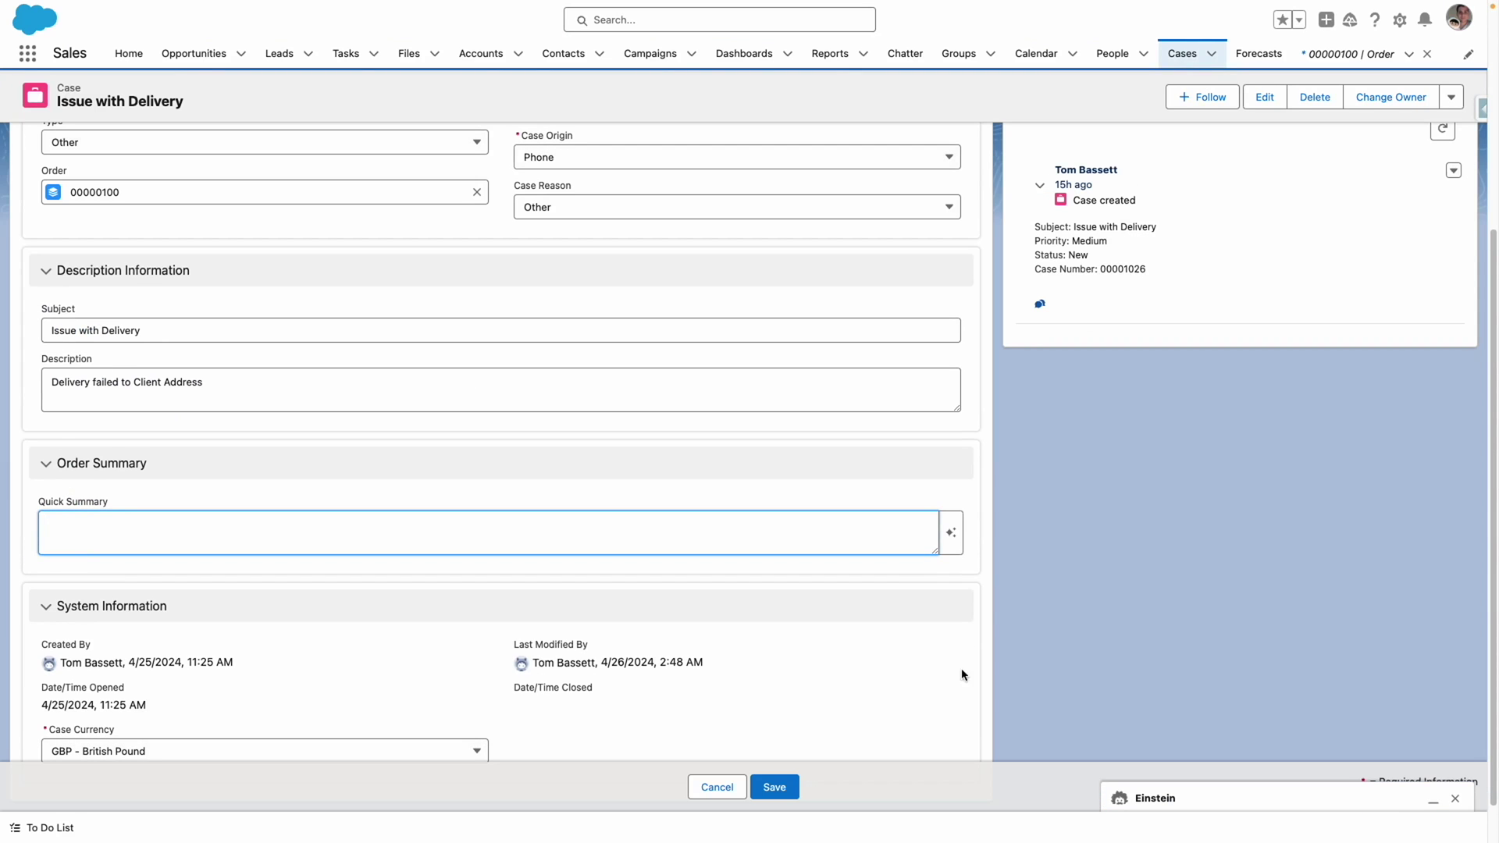
{"action": "left_click", "coordinate": [950, 533]}
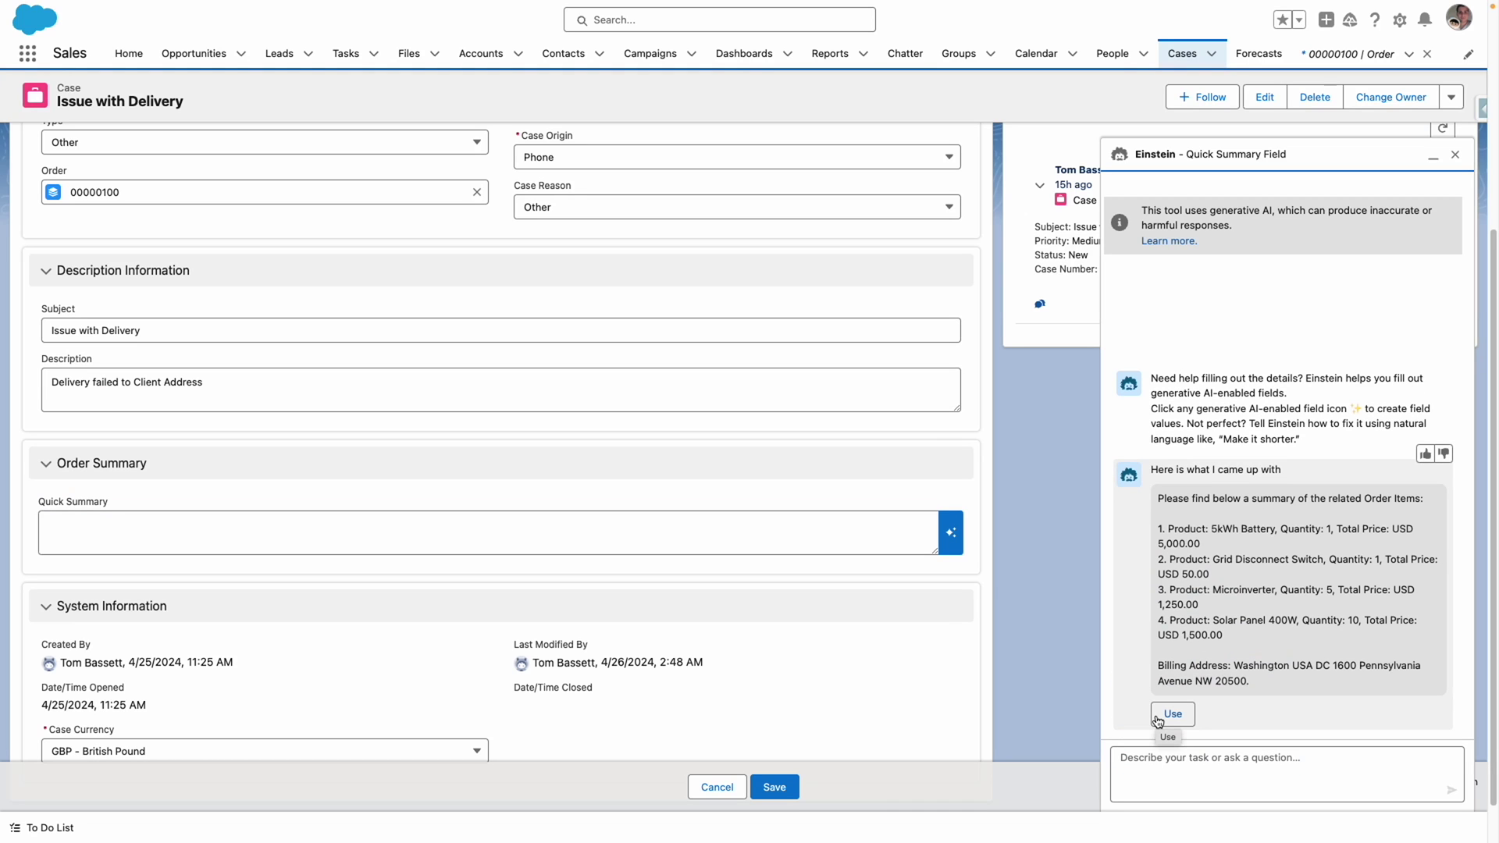
{"action": "left_click", "coordinate": [1170, 713]}
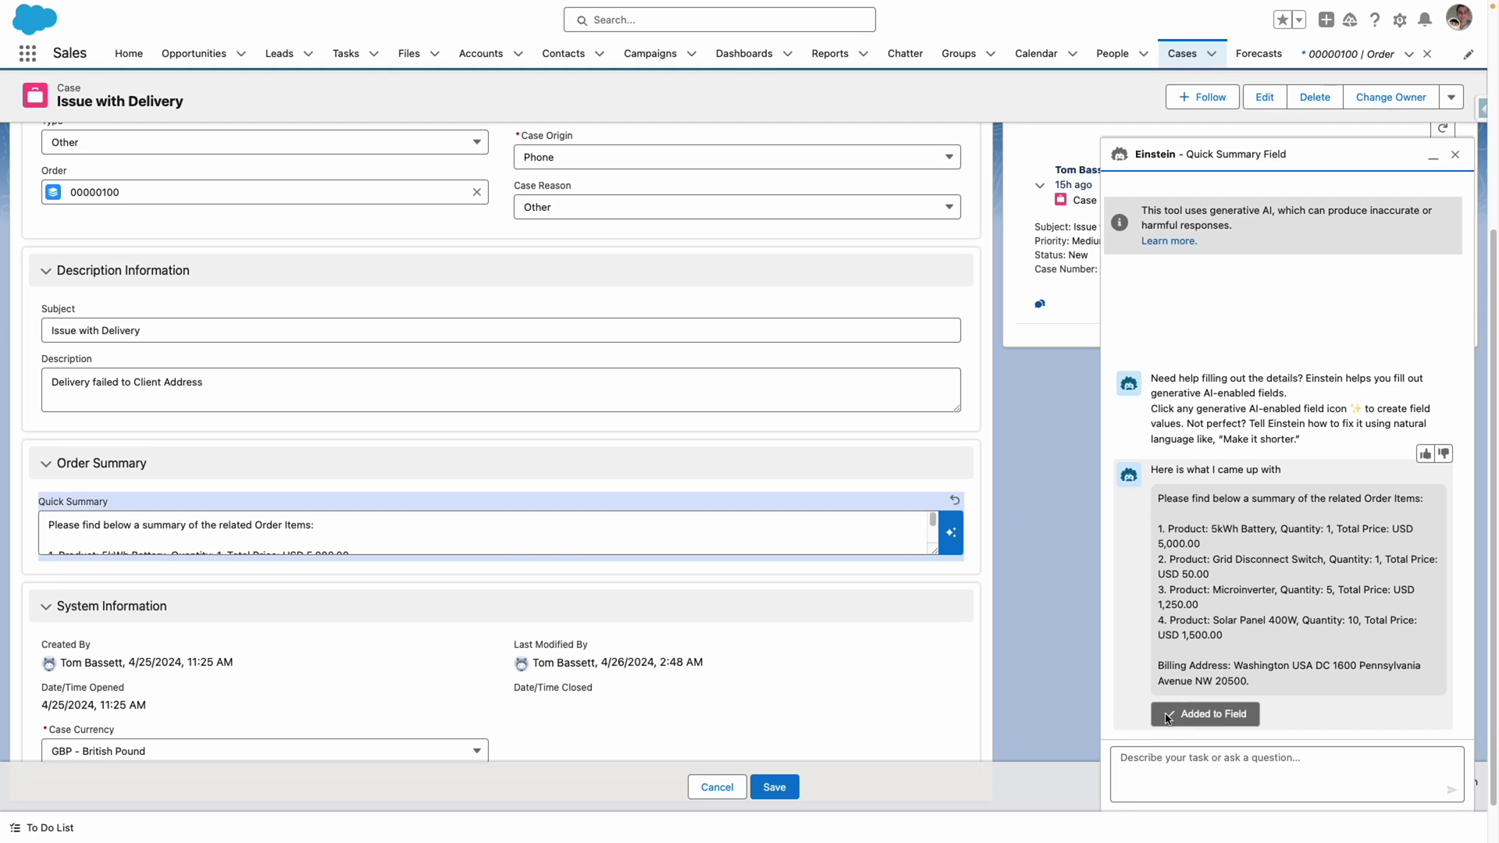
{"action": "left_click", "coordinate": [775, 787]}
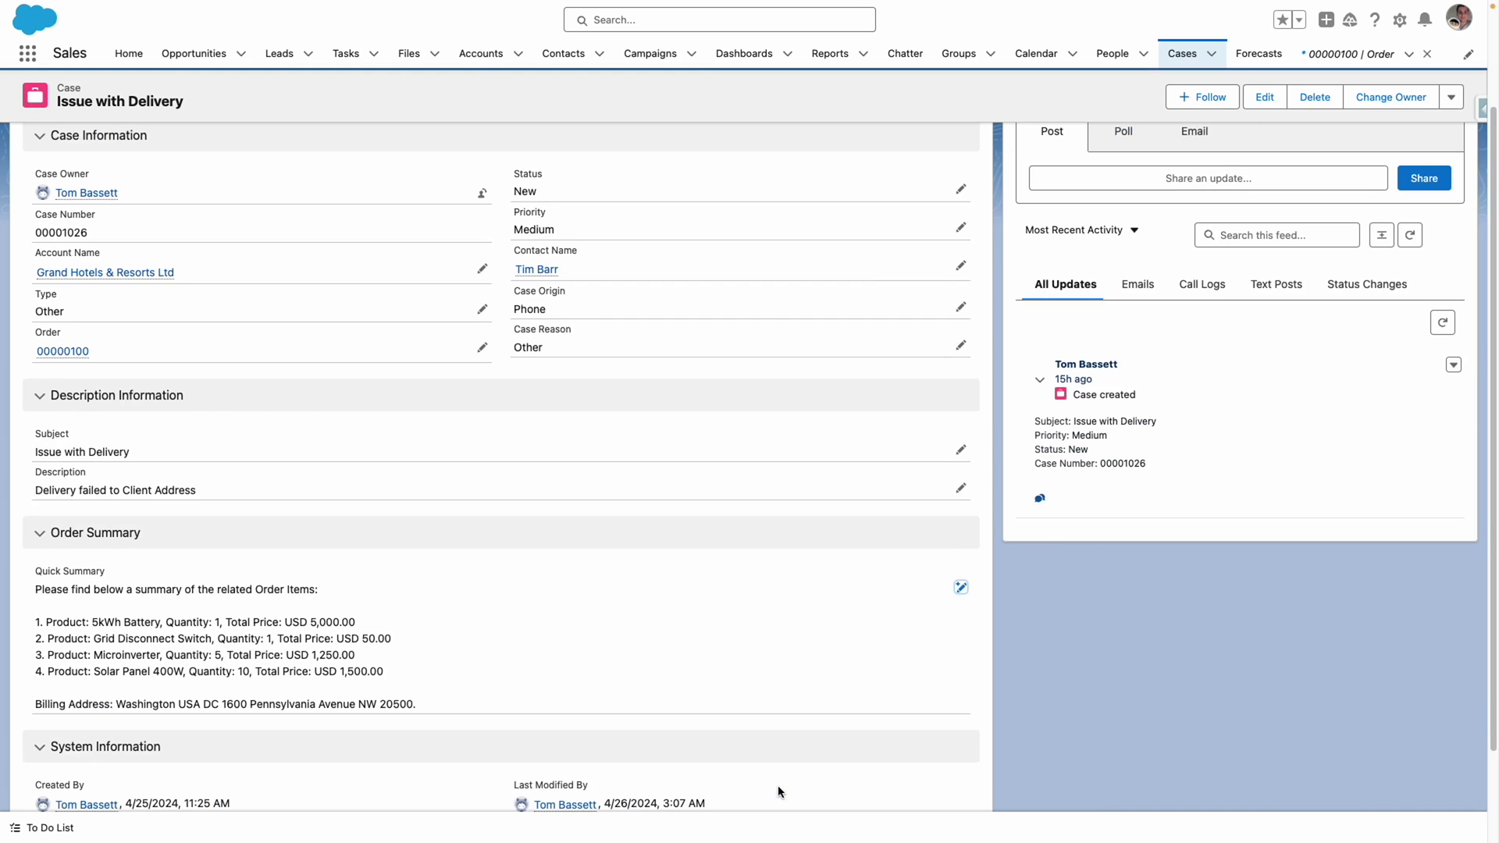